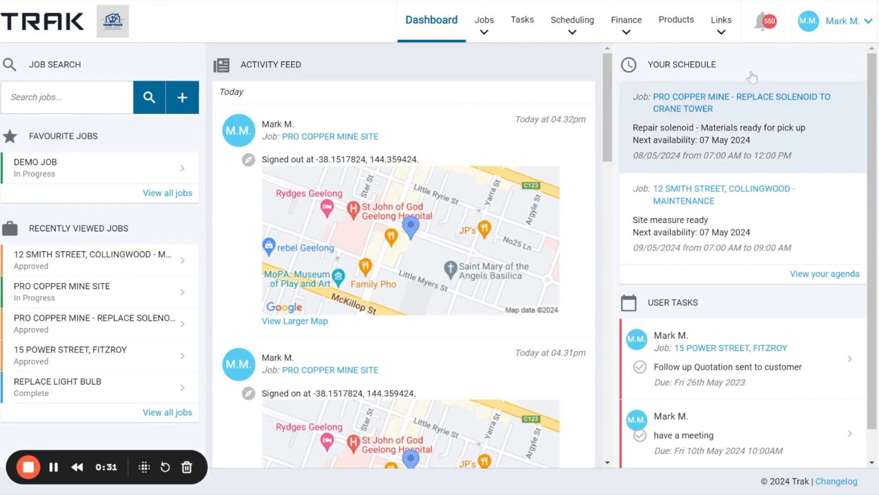
Open the Automations page in the company settings
{"action": "left_click", "coordinate": [863, 23]}
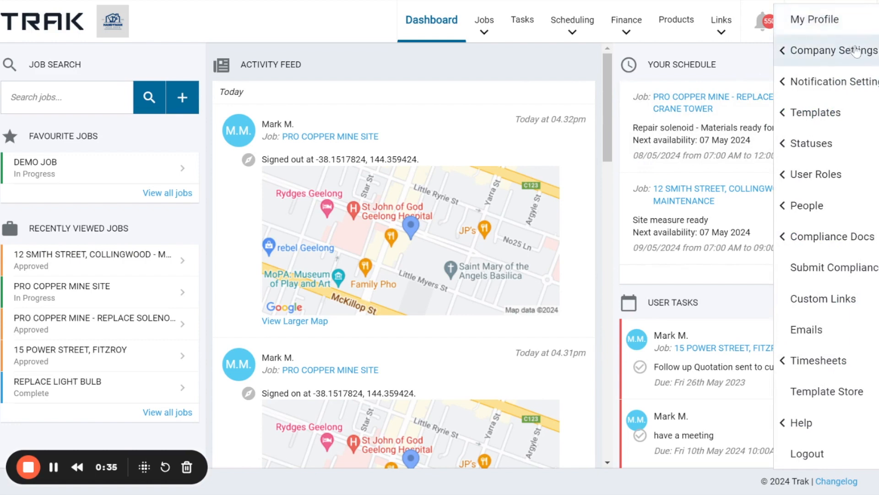
{"action": "mouse_move", "coordinate": [856, 51]}
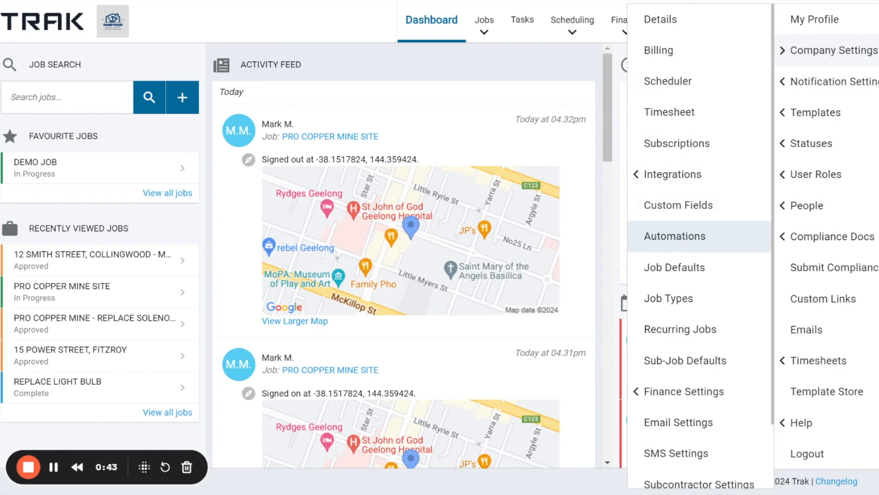
{"action": "left_click", "coordinate": [681, 243]}
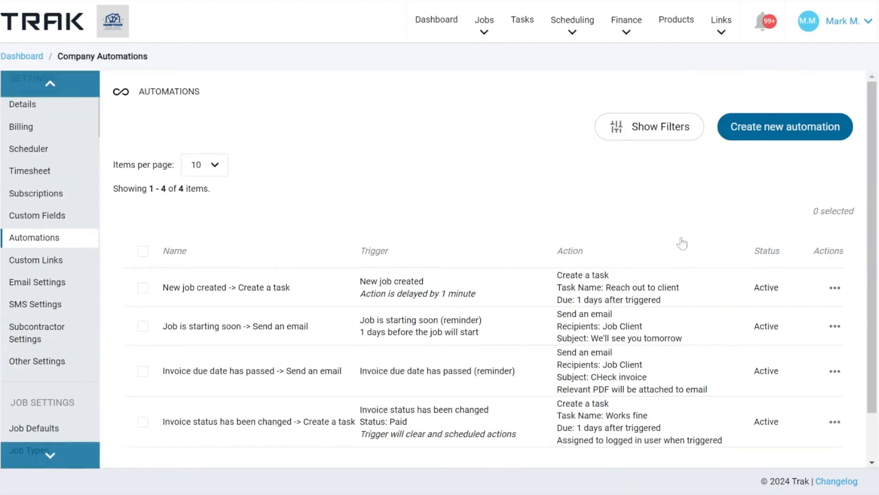
Review the existing automations and show the available actions for the "New job created -> Create a task" automation
{"action": "scroll", "coordinate": [298, 244], "scroll_direction": "down", "scroll_amount": 1}
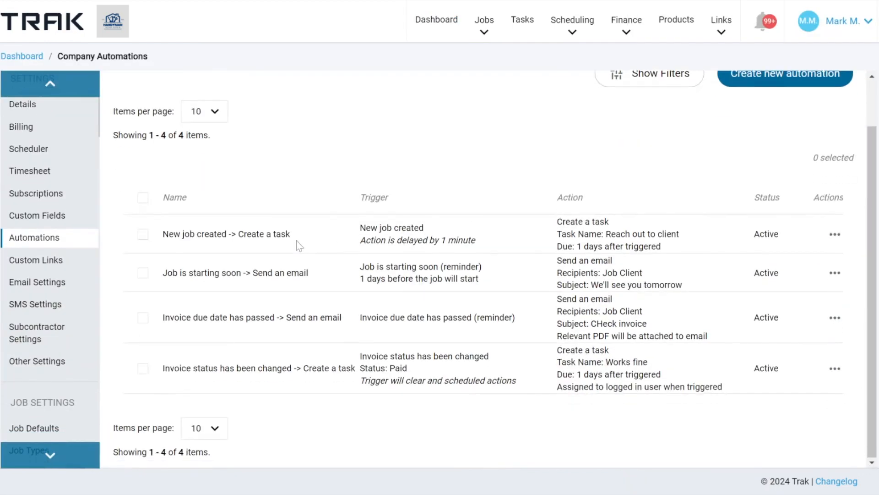
{"action": "left_click", "coordinate": [835, 234]}
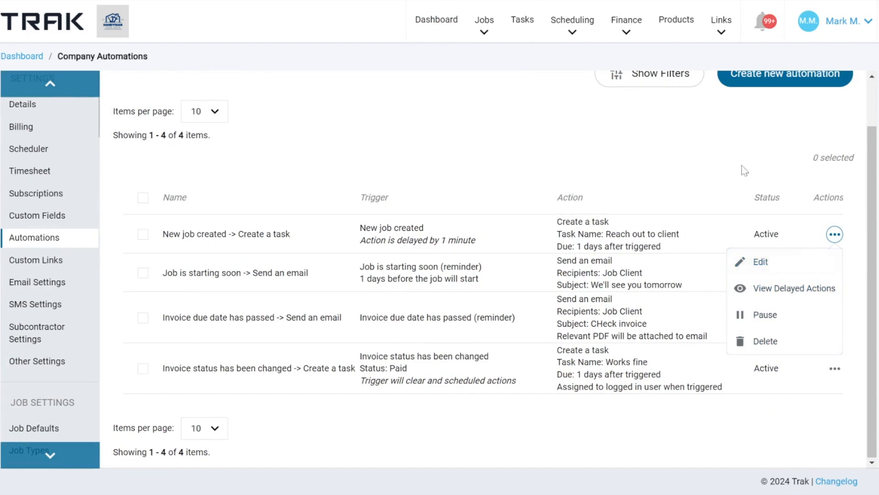
{"action": "scroll", "coordinate": [652, 152], "scroll_direction": "up", "scroll_amount": 2}
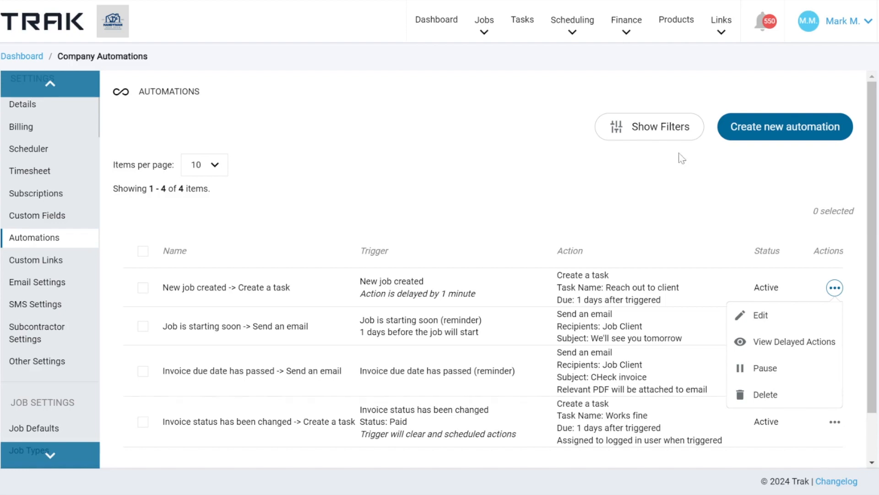
Start a new automation and name it "Quote confirmation"
{"action": "left_click", "coordinate": [758, 136]}
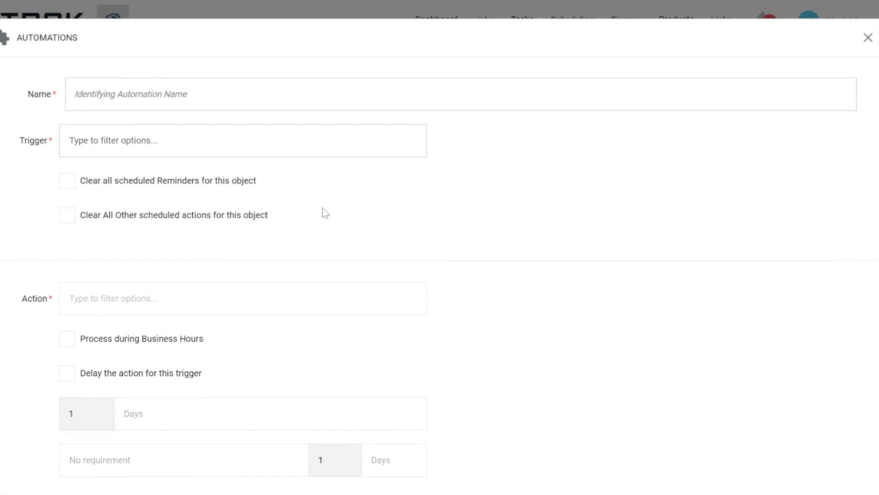
{"action": "left_click", "coordinate": [146, 95]}
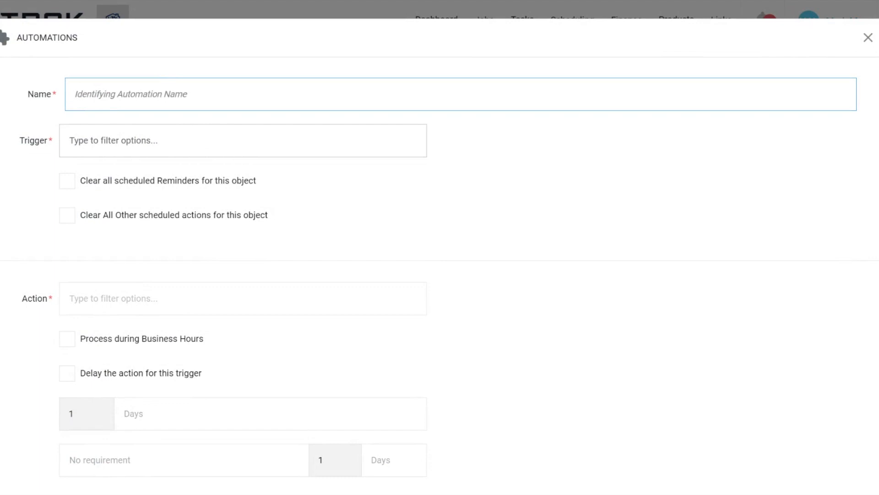
{"action": "type", "text": "Quote "}
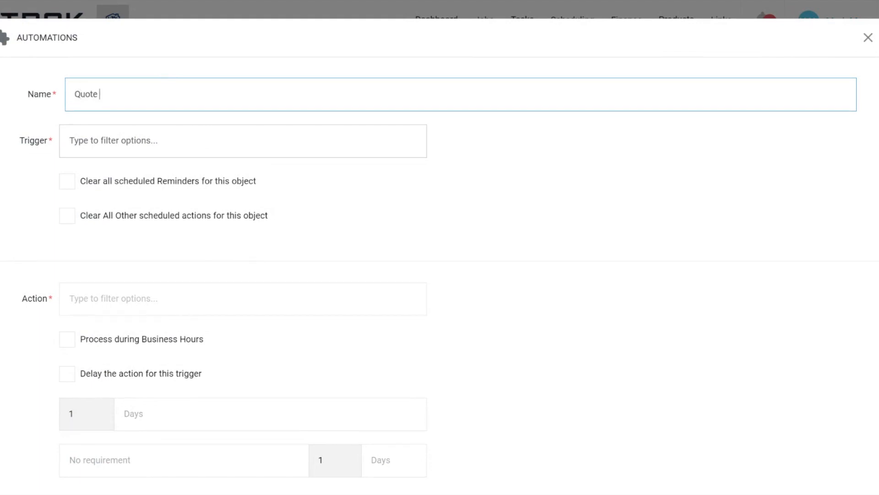
{"action": "type", "text": "confirmation"}
{"action": "key", "text": "ctrl+a"}
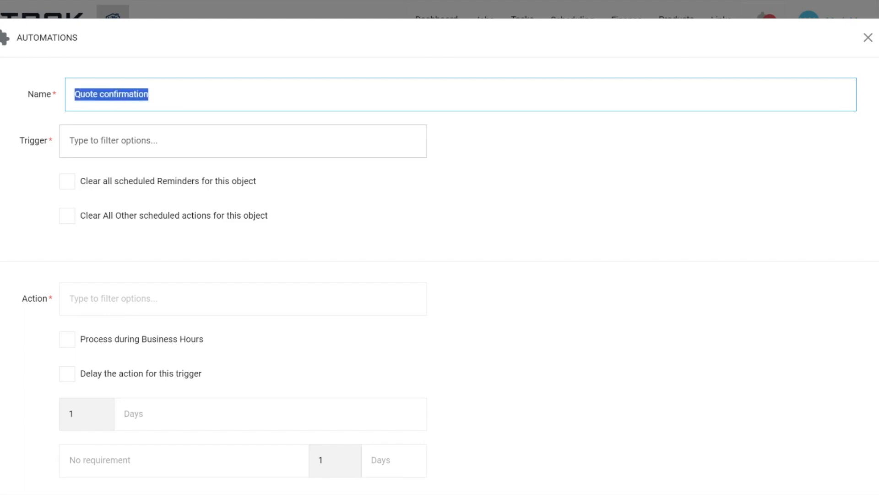
{"action": "left_click", "coordinate": [43, 123]}
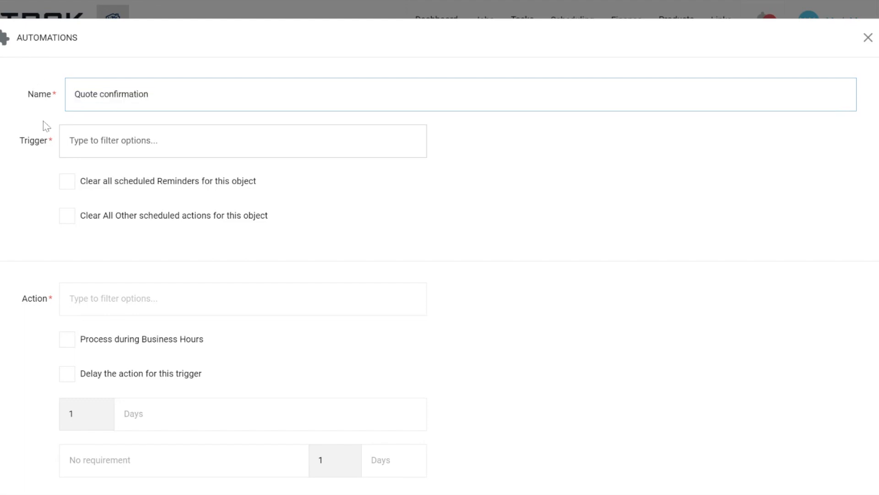
Set the automation's trigger to "Quote status has been changed"
{"action": "left_click_drag", "start_coordinate": [13, 143], "coordinate": [55, 146]}
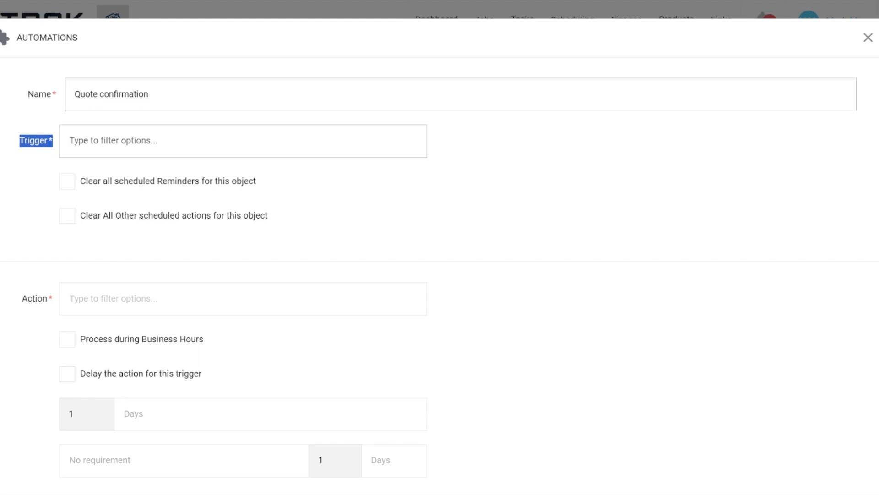
{"action": "left_click", "coordinate": [76, 146]}
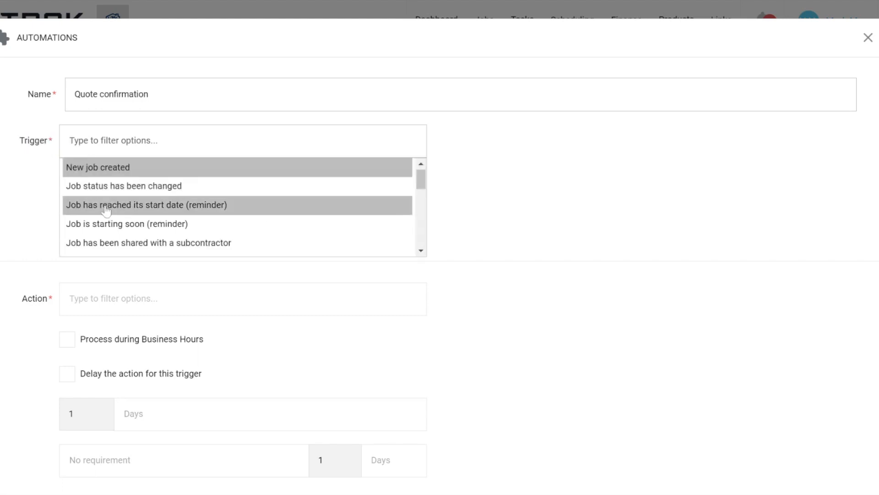
{"action": "scroll", "coordinate": [104, 208], "scroll_direction": "down", "scroll_amount": 1}
{"action": "scroll", "coordinate": [106, 210], "scroll_direction": "down", "scroll_amount": 3}
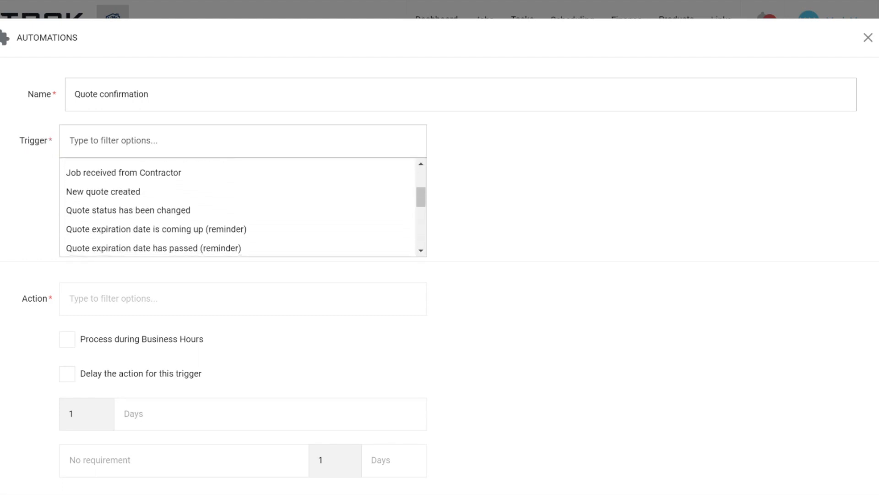
{"action": "scroll", "coordinate": [106, 201], "scroll_direction": "down", "scroll_amount": 5}
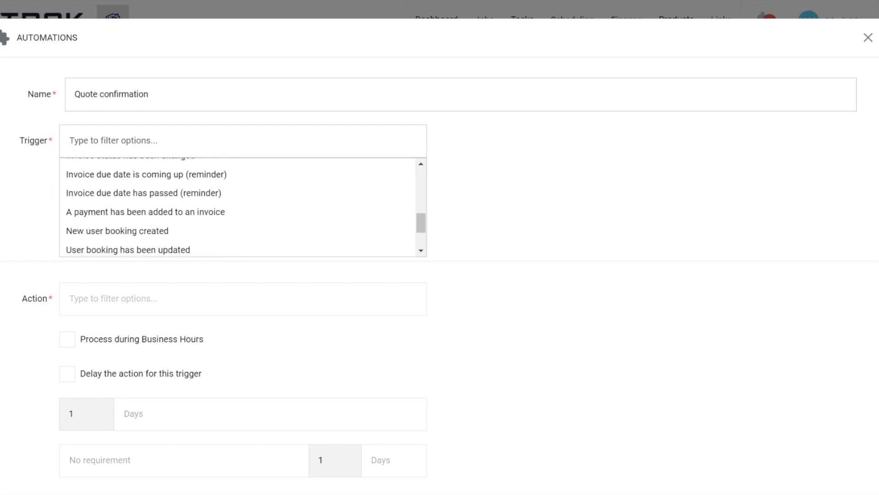
{"action": "scroll", "coordinate": [105, 209], "scroll_direction": "up", "scroll_amount": 4}
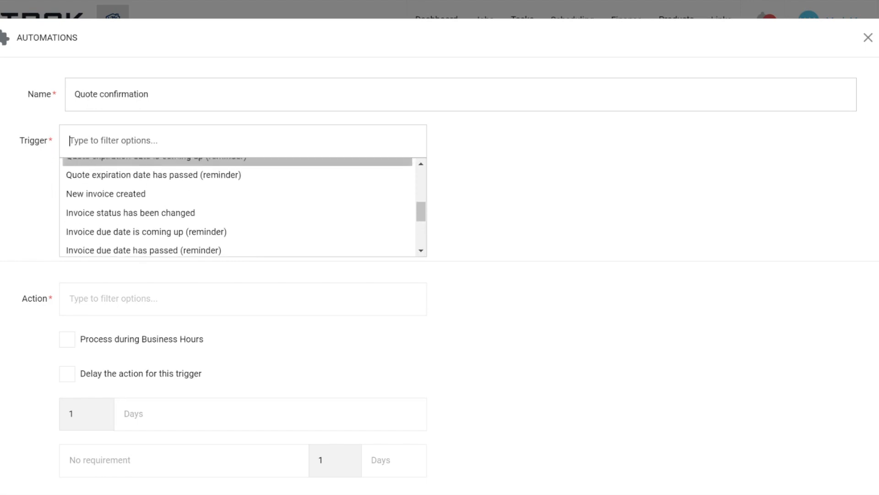
{"action": "scroll", "coordinate": [105, 206], "scroll_direction": "up", "scroll_amount": 2}
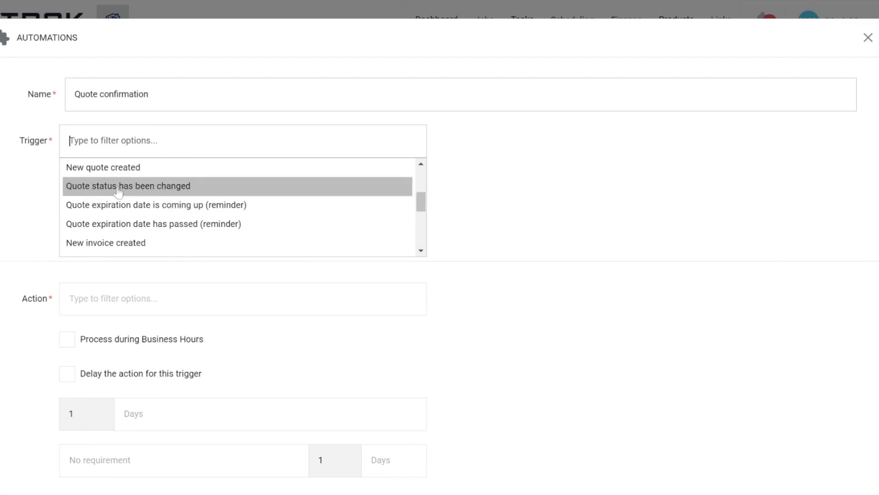
{"action": "left_click", "coordinate": [118, 190]}
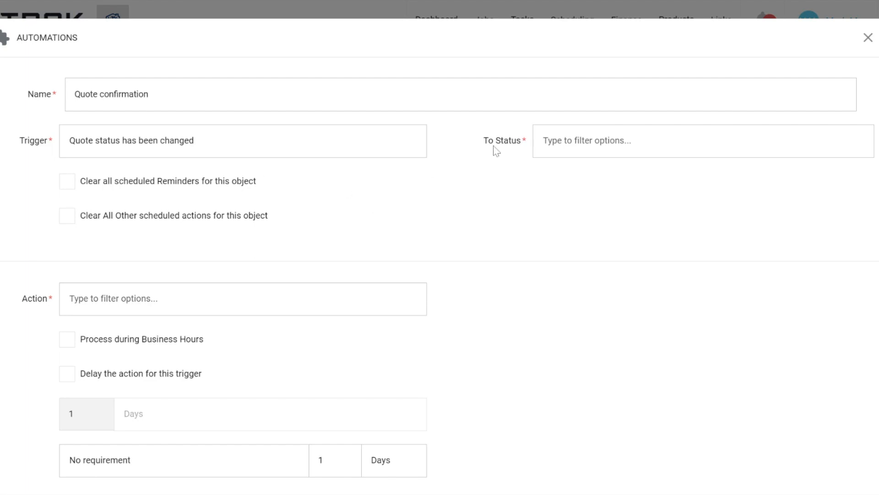
Set the trigger's target status to "Awaiting Approval"
{"action": "left_click_drag", "start_coordinate": [486, 144], "coordinate": [536, 147]}
{"action": "left_click", "coordinate": [536, 147]}
{"action": "left_click", "coordinate": [563, 187]}
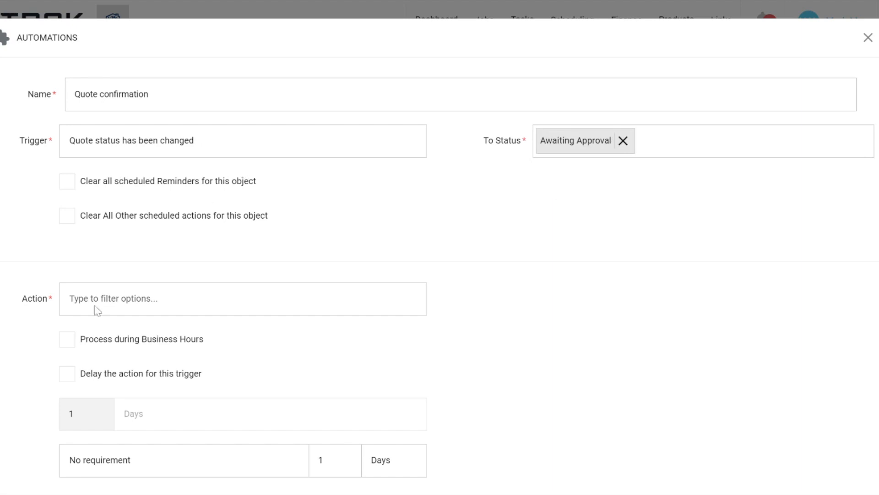
Set the automation's action to "Send an SMS" with Job Client as the recipient
{"action": "left_click", "coordinate": [77, 303]}
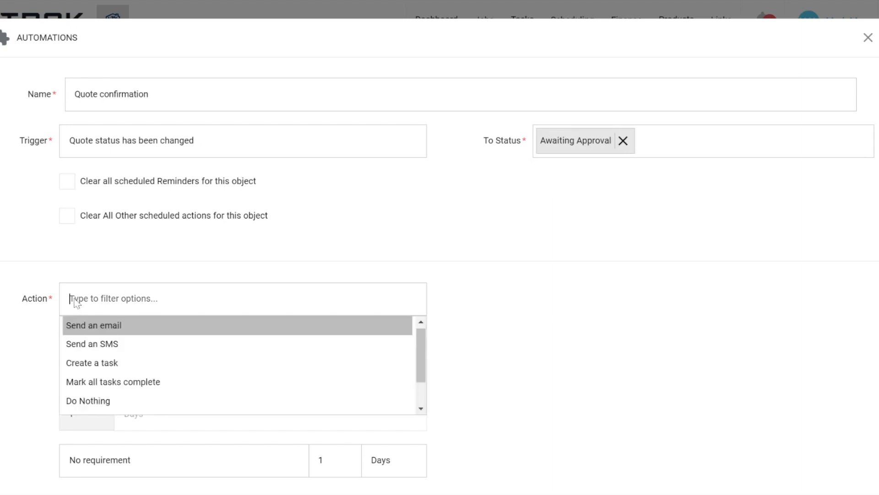
{"action": "left_click", "coordinate": [92, 344]}
{"action": "scroll", "coordinate": [233, 332], "scroll_direction": "down", "scroll_amount": 3}
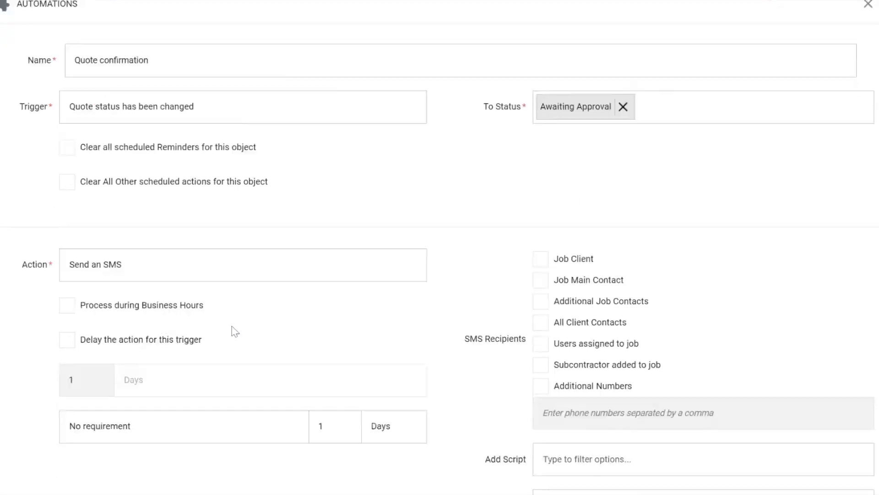
{"action": "left_click", "coordinate": [541, 146]}
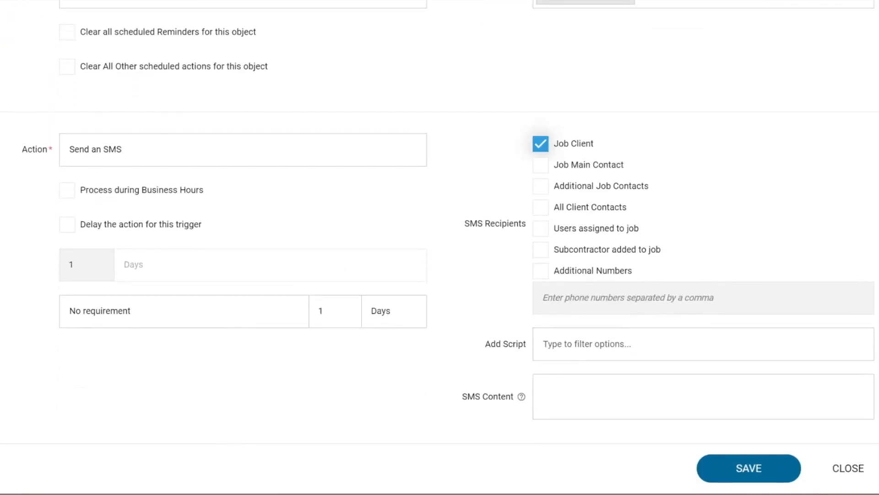
Delay the SMS action by 2 hours and have it processed during business hours
{"action": "scroll", "coordinate": [485, 117], "scroll_direction": "up", "scroll_amount": 1}
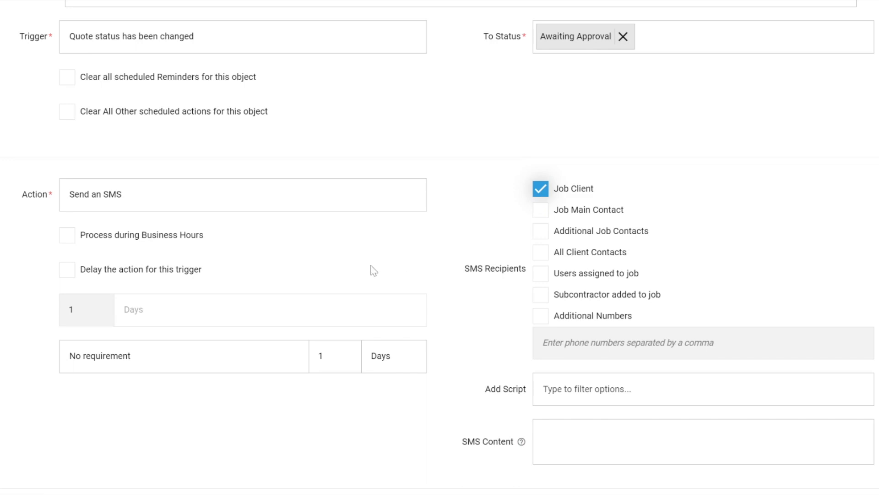
{"action": "left_click", "coordinate": [68, 272]}
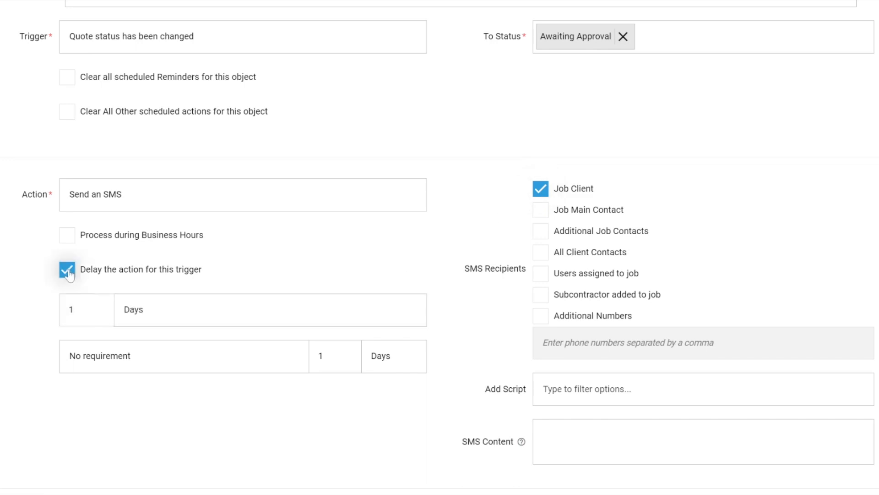
{"action": "left_click", "coordinate": [73, 309]}
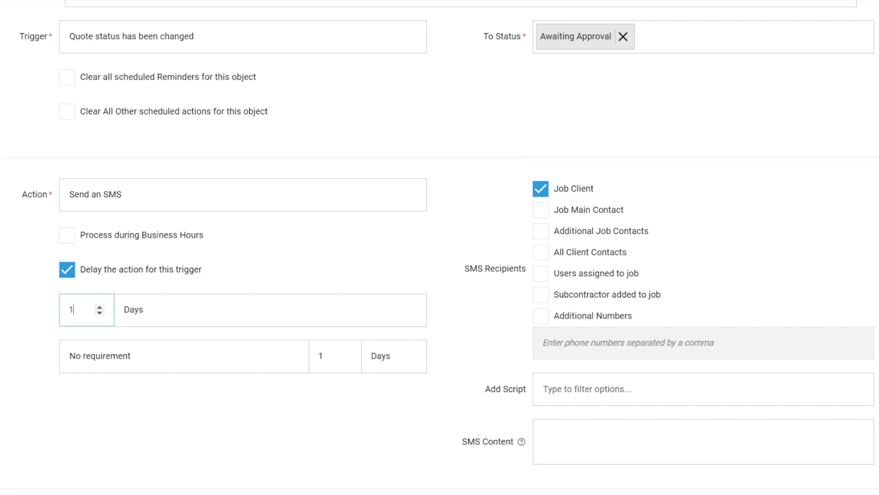
{"action": "type", "text": "2"}
{"action": "left_click", "coordinate": [167, 314]}
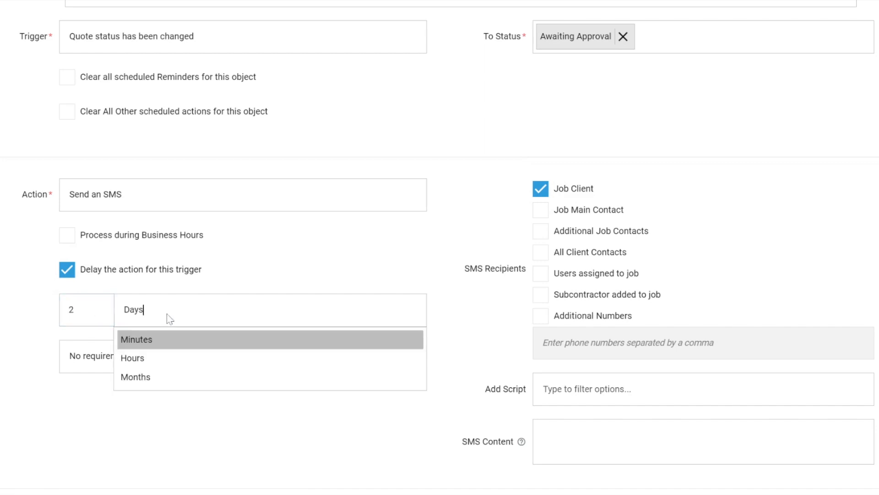
{"action": "left_click", "coordinate": [132, 359]}
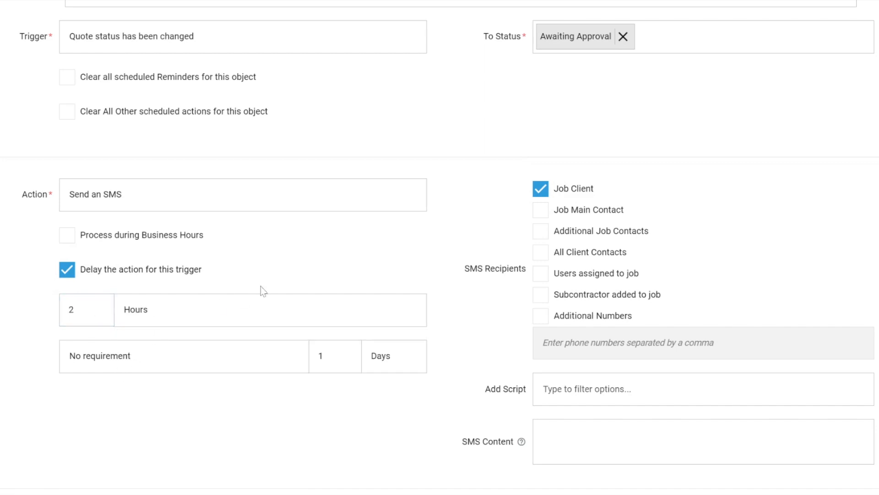
{"action": "left_click", "coordinate": [67, 245]}
Add the requirement "Related Object is this Status" to the action, with the status "Awaiting Approval"
{"action": "left_click", "coordinate": [178, 366]}
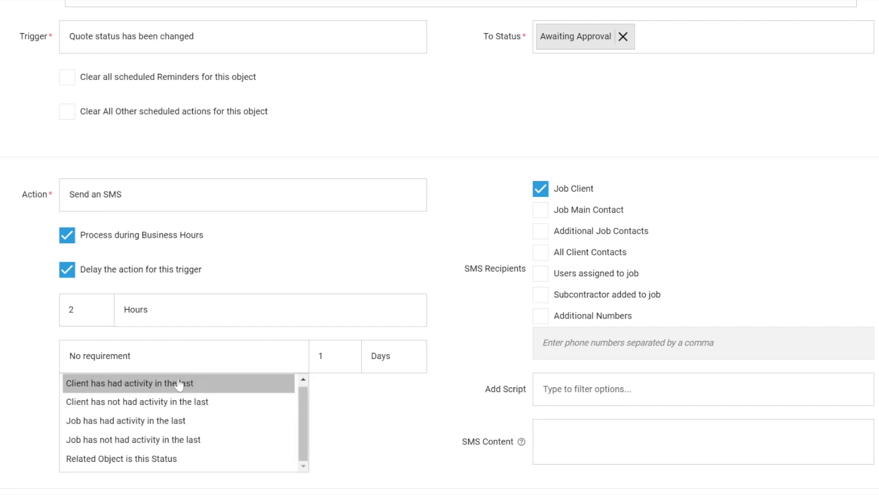
{"action": "scroll", "coordinate": [203, 393], "scroll_direction": "down", "scroll_amount": 1}
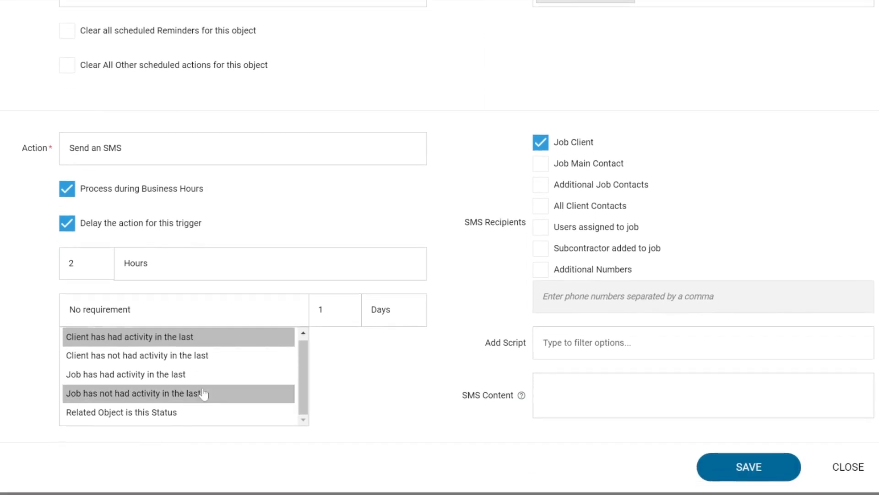
{"action": "left_click", "coordinate": [116, 414]}
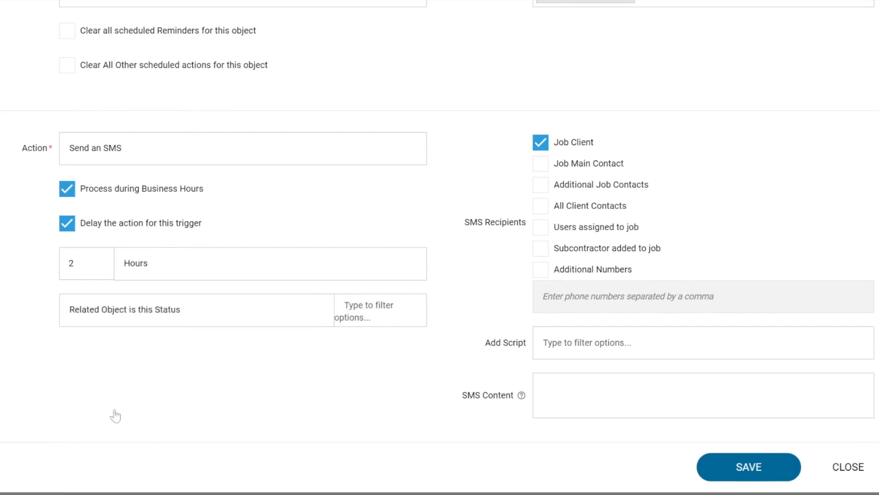
{"action": "left_click", "coordinate": [361, 311]}
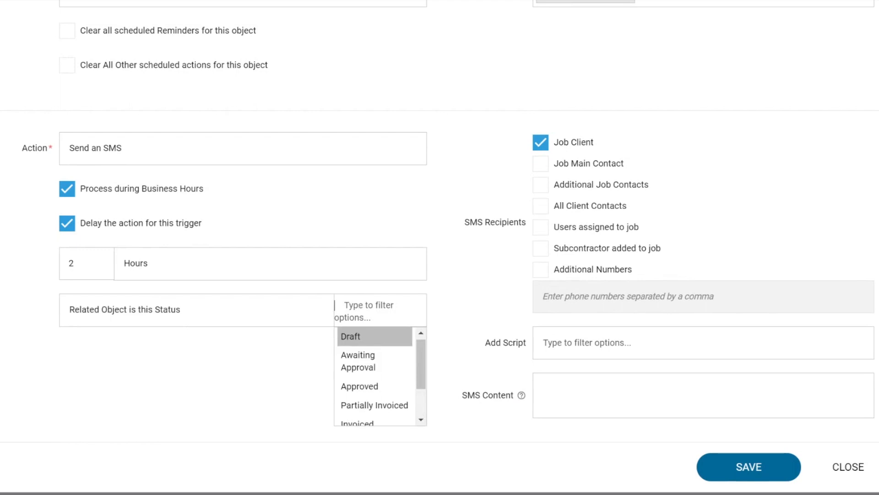
{"action": "left_click", "coordinate": [351, 364]}
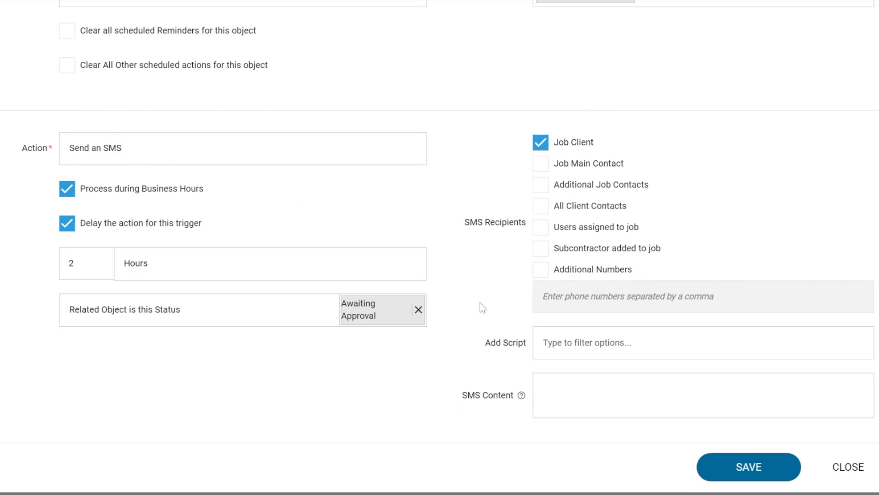
Fill the SMS content using the "Text follow up" script
{"action": "scroll", "coordinate": [480, 302], "scroll_direction": "down", "scroll_amount": 1}
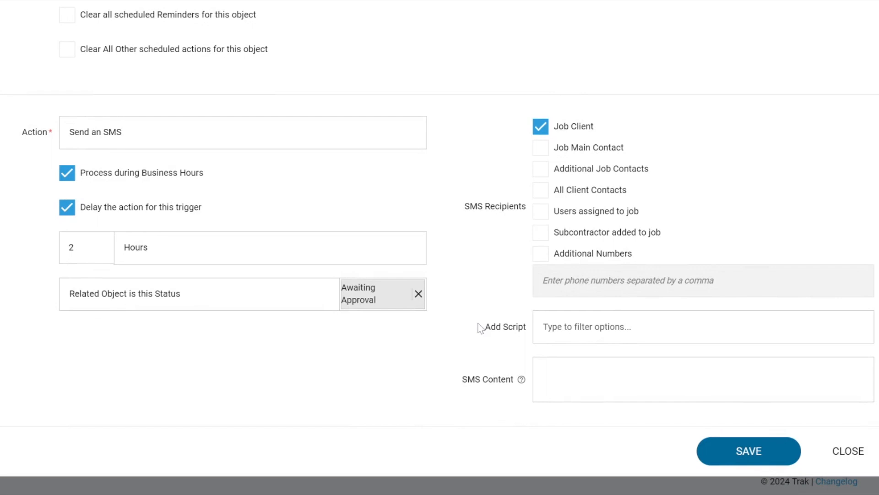
{"action": "left_click_drag", "start_coordinate": [479, 329], "coordinate": [530, 329]}
{"action": "left_click", "coordinate": [597, 330]}
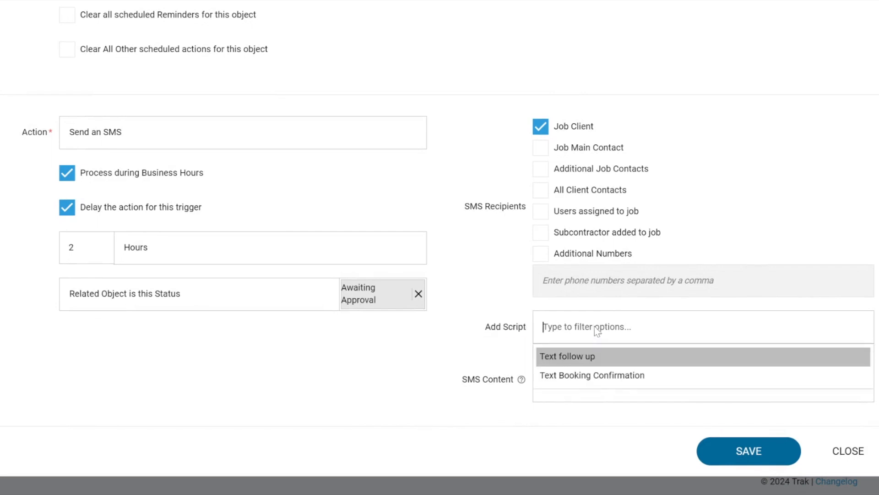
{"action": "left_click", "coordinate": [562, 361]}
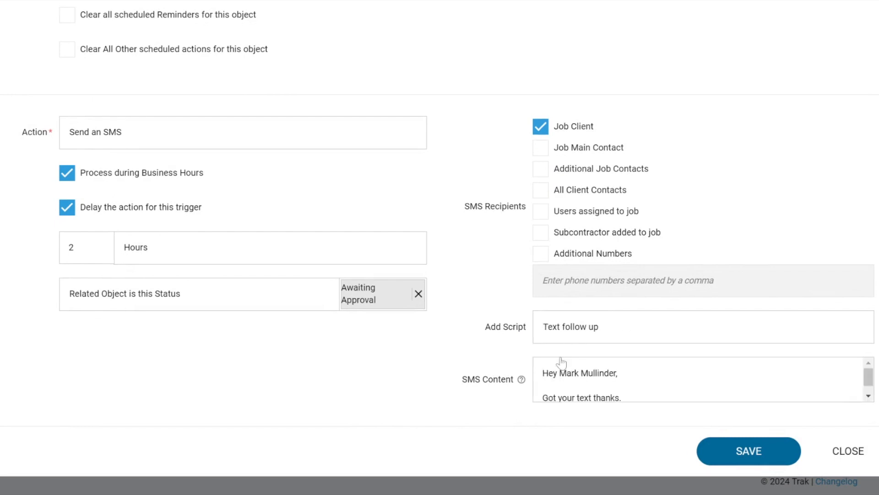
Replace the scripted SMS content with the text "hi"
{"action": "left_click_drag", "start_coordinate": [621, 385], "coordinate": [543, 358]}
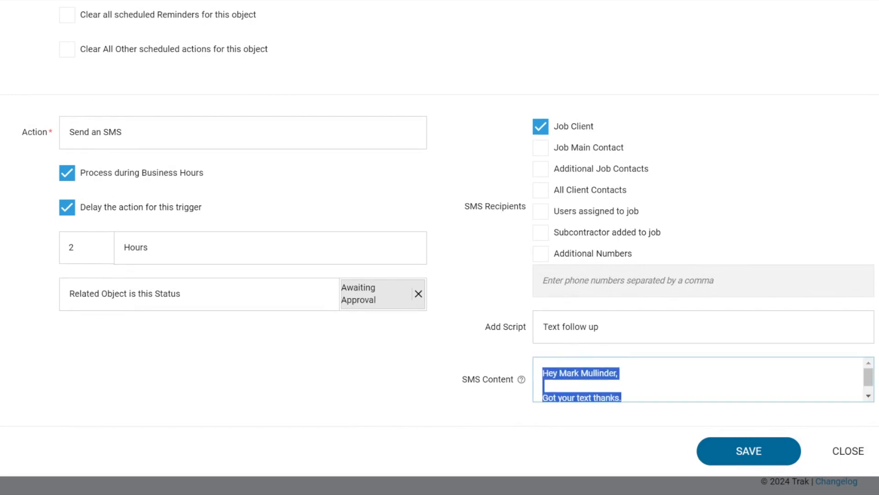
{"action": "key", "text": "BackSpace"}
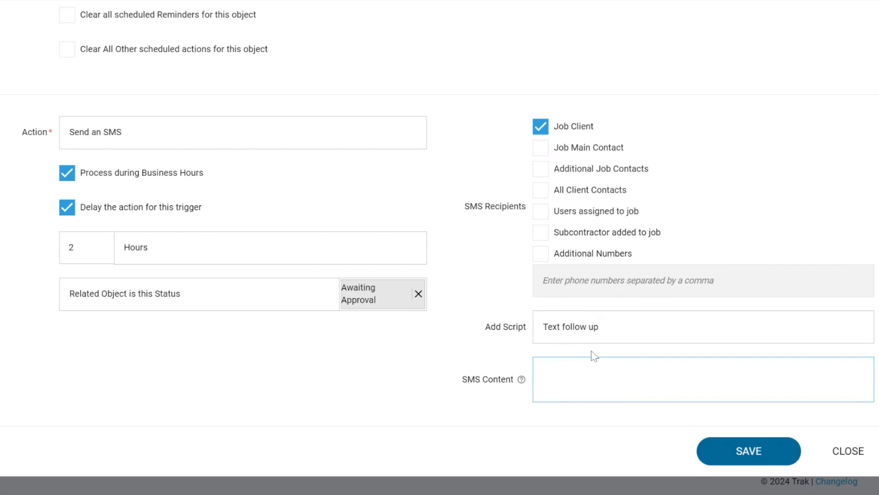
{"action": "type", "text": "hi"}
Look up the {client_name} and {client_contact_first_name} placeholders among the client placeholders available for the SMS content
{"action": "left_click", "coordinate": [521, 380]}
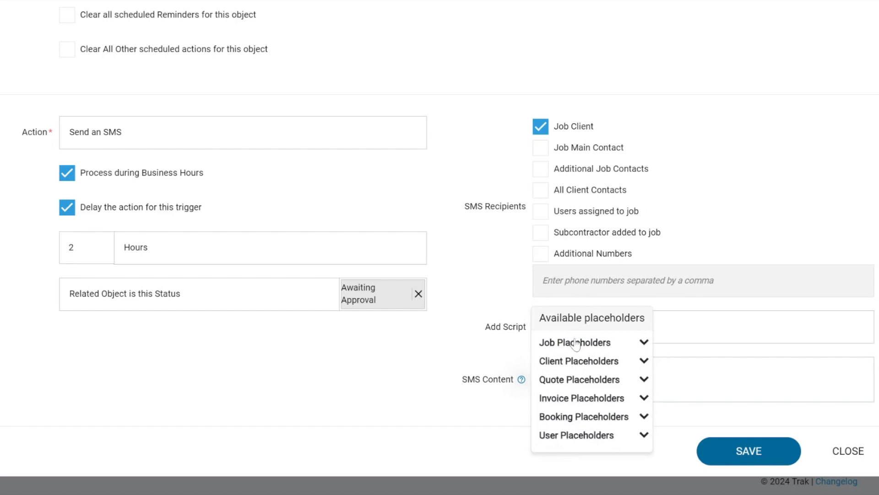
{"action": "left_click", "coordinate": [578, 362]}
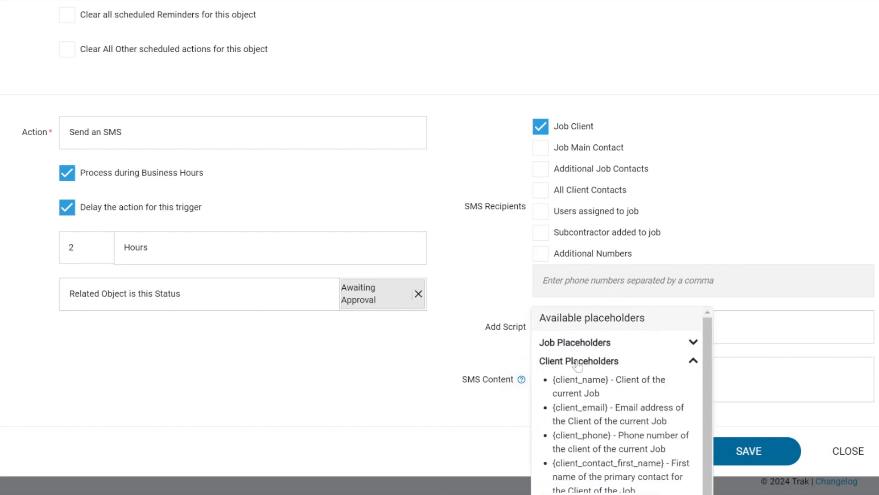
{"action": "left_click_drag", "start_coordinate": [556, 379], "coordinate": [609, 380]}
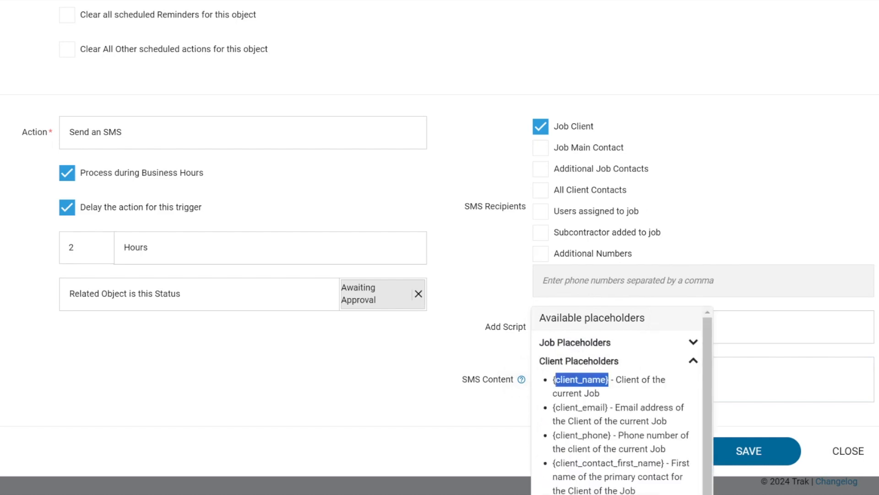
{"action": "scroll", "coordinate": [622, 401], "scroll_direction": "down", "scroll_amount": 1}
{"action": "left_click_drag", "start_coordinate": [556, 432], "coordinate": [661, 432]}
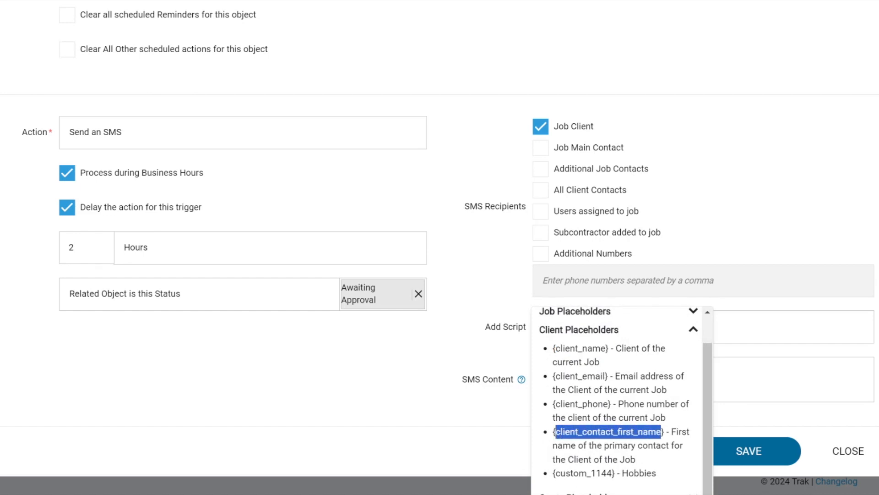
{"action": "left_click", "coordinate": [521, 380]}
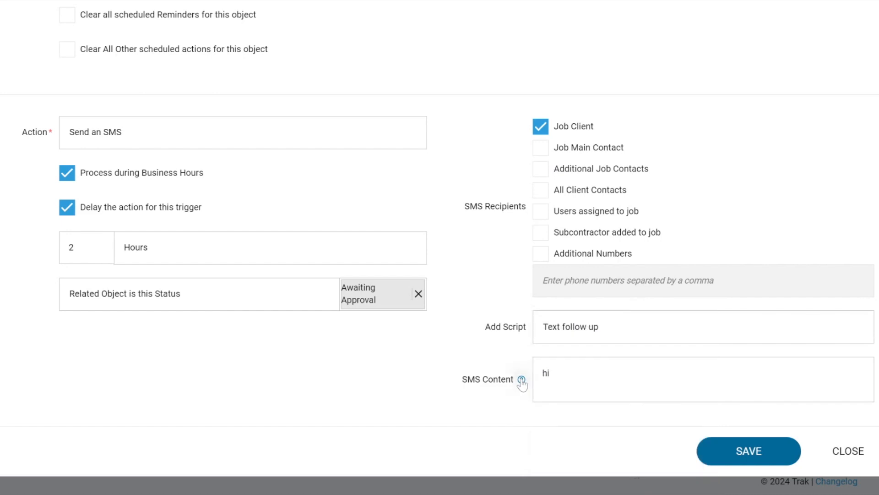
Look up the {quote_share_link} placeholder among the quote placeholders available for the SMS content
{"action": "left_click", "coordinate": [521, 380]}
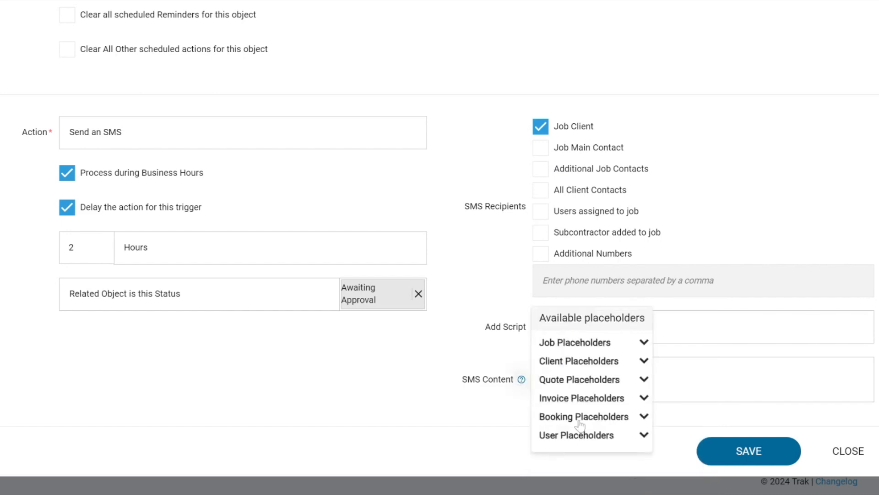
{"action": "left_click", "coordinate": [566, 382]}
{"action": "scroll", "coordinate": [566, 386], "scroll_direction": "down", "scroll_amount": 1}
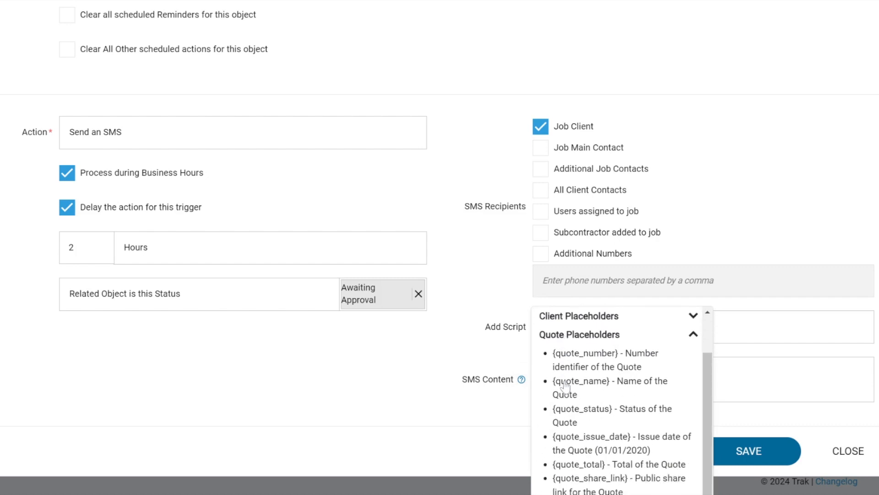
{"action": "left_click_drag", "start_coordinate": [553, 478], "coordinate": [656, 477]}
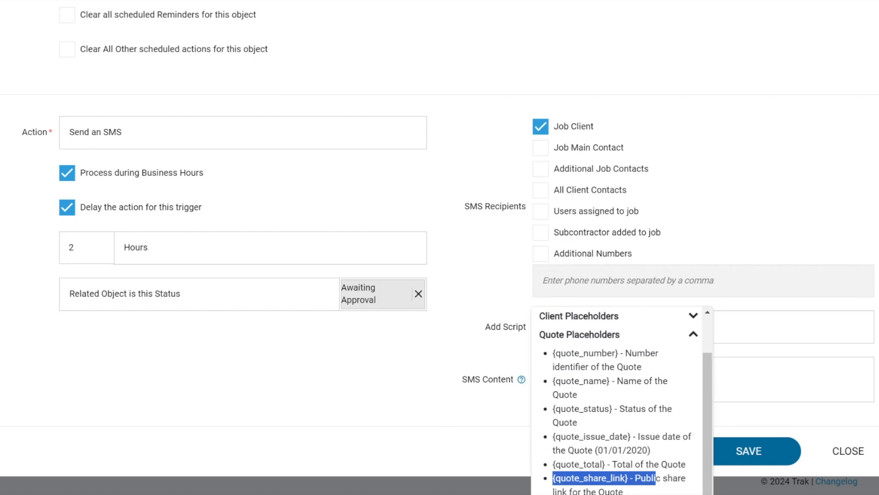
{"action": "left_click", "coordinate": [792, 380]}
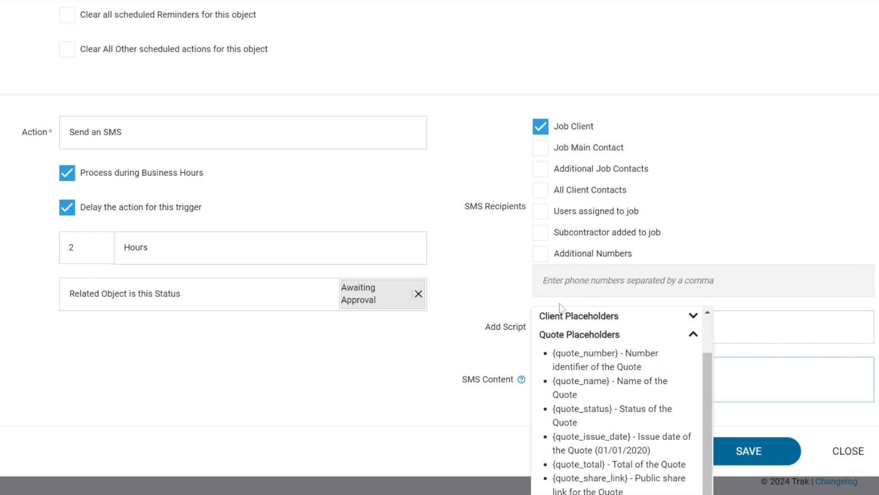
{"action": "left_click", "coordinate": [522, 381]}
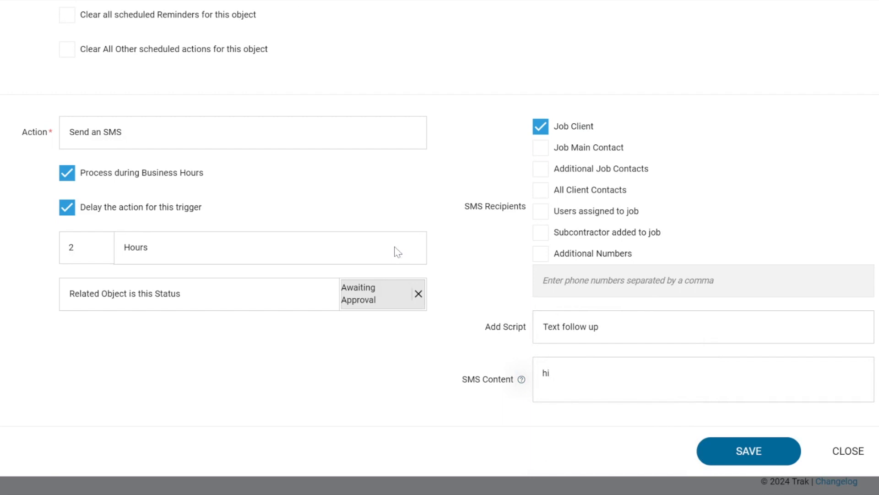
Change the automation's trigger to "Job is starting soon (reminder)" and set it to 1 day before the start date
{"action": "scroll", "coordinate": [395, 249], "scroll_direction": "up", "scroll_amount": 2}
{"action": "scroll", "coordinate": [397, 252], "scroll_direction": "up", "scroll_amount": 1}
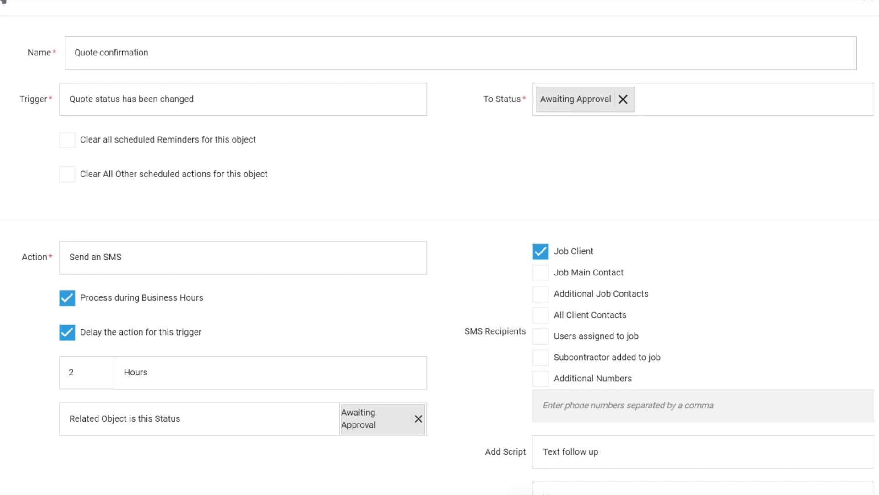
{"action": "left_click_drag", "start_coordinate": [16, 107], "coordinate": [76, 100]}
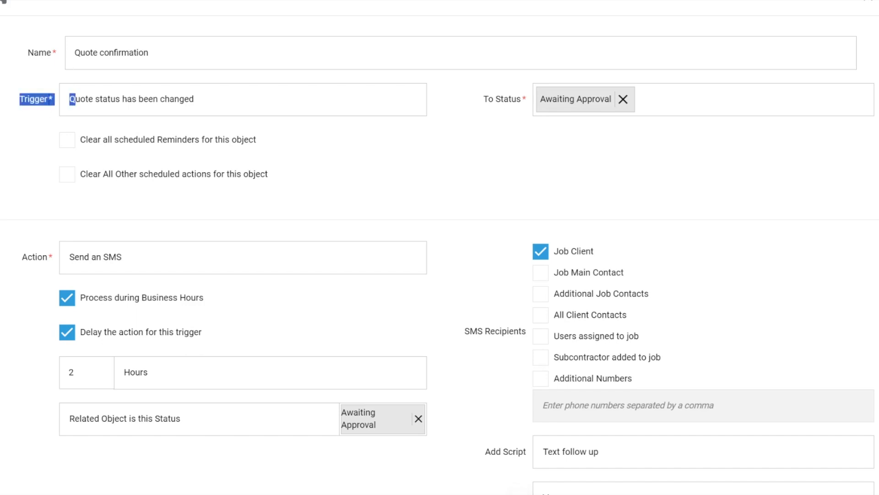
{"action": "left_click", "coordinate": [231, 103]}
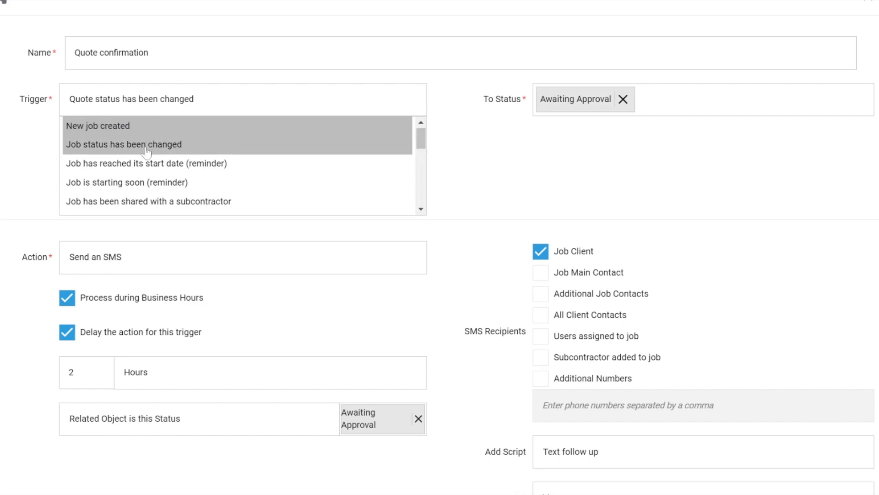
{"action": "left_click", "coordinate": [136, 184]}
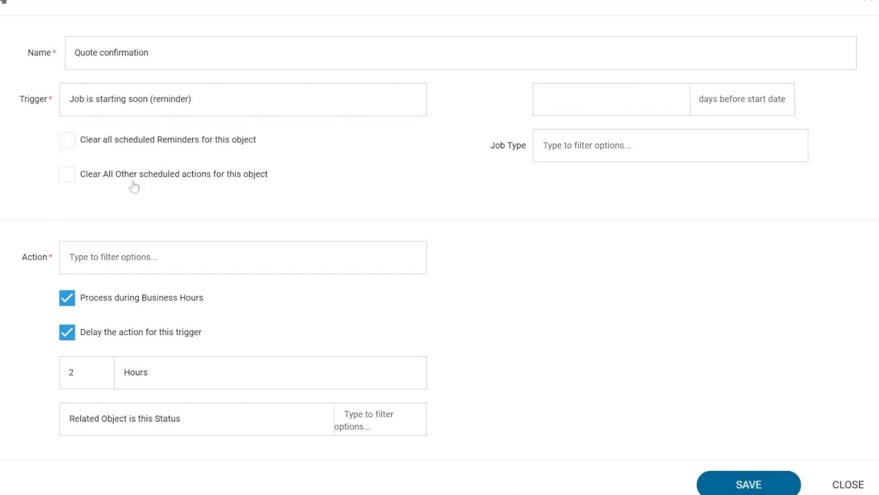
{"action": "left_click", "coordinate": [544, 99]}
{"action": "type", "text": "1"}
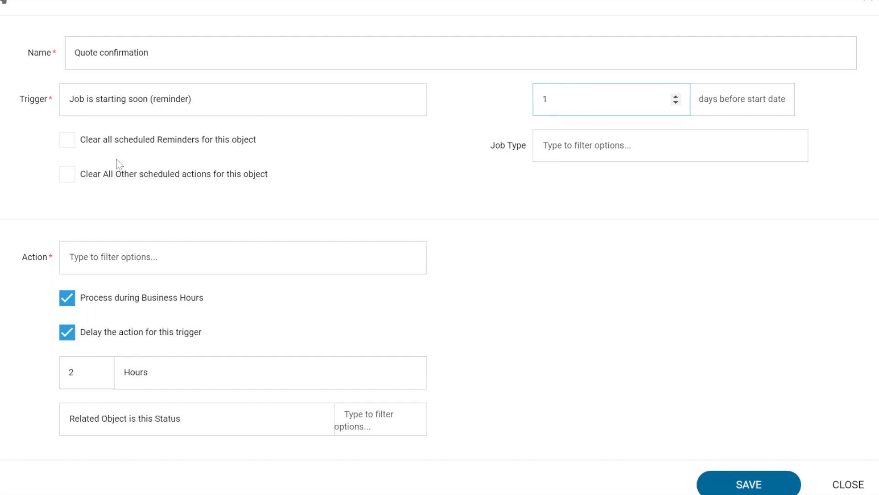
Set the reminder's action to "Send an SMS" with Job Main Contact as the recipient
{"action": "left_click", "coordinate": [122, 269]}
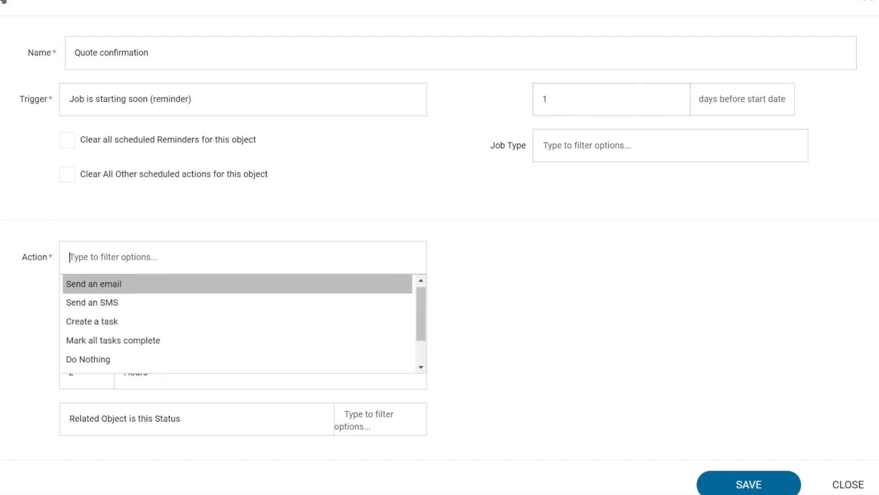
{"action": "left_click", "coordinate": [101, 302]}
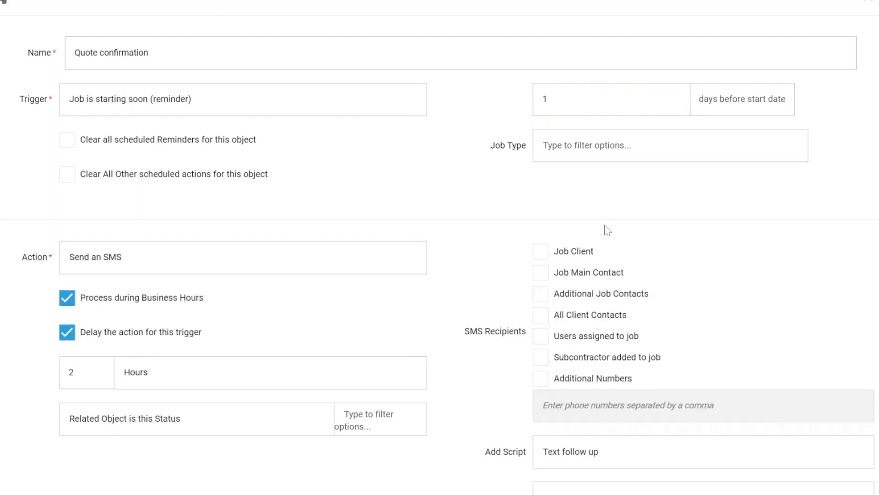
{"action": "left_click", "coordinate": [540, 273]}
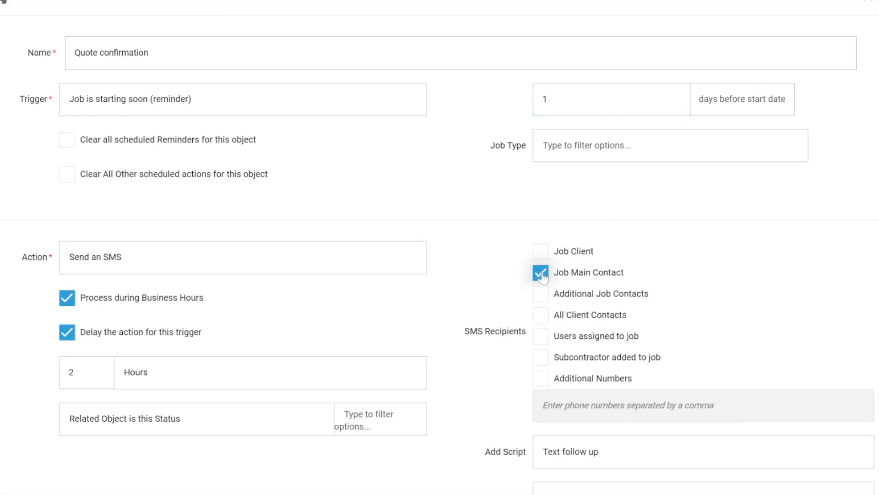
Limit the trigger to the Maintenance job type and turn off the action's delay
{"action": "left_click", "coordinate": [550, 149]}
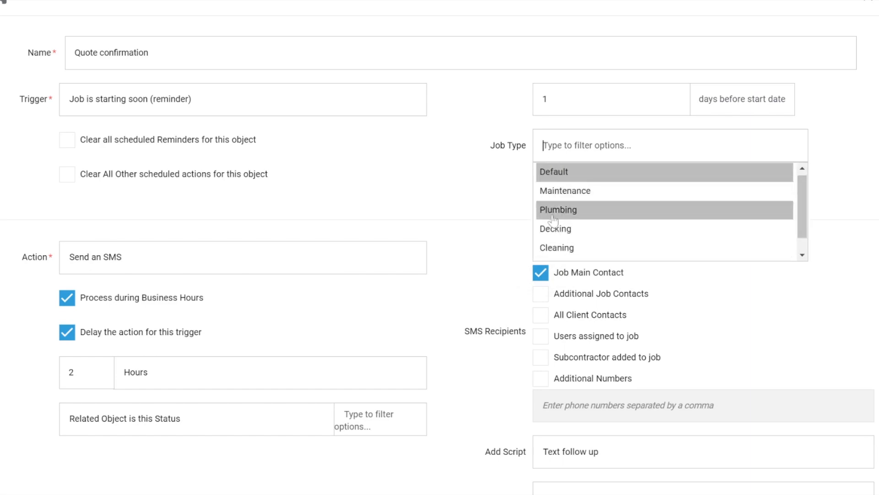
{"action": "left_click", "coordinate": [555, 192]}
{"action": "scroll", "coordinate": [439, 176], "scroll_direction": "down", "scroll_amount": 3}
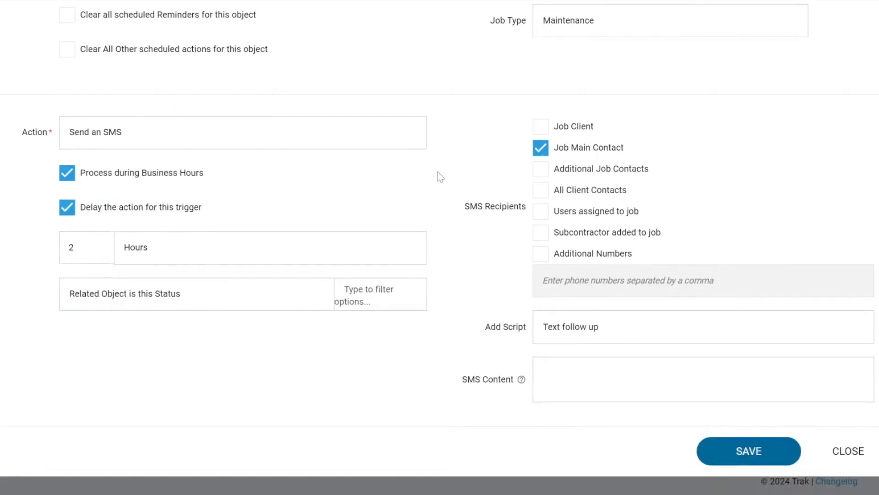
{"action": "left_click", "coordinate": [68, 210]}
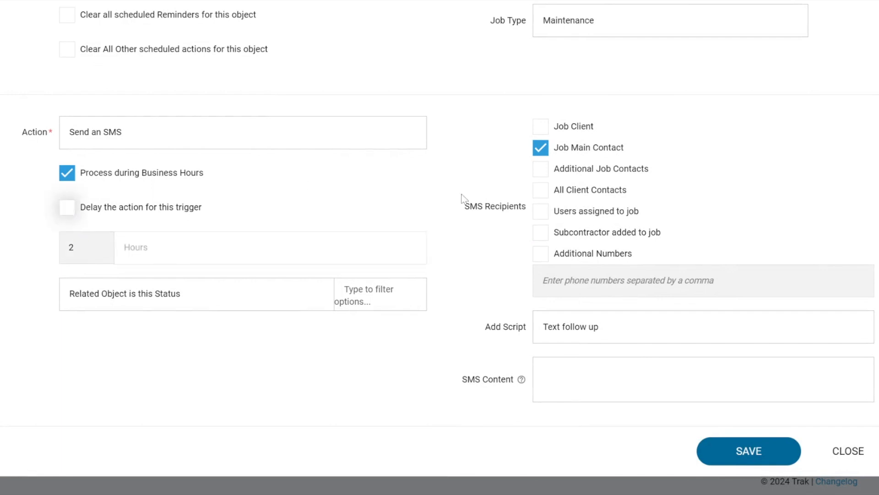
Fill the SMS content using the "Text Booking Confirmation" script and read through the message
{"action": "left_click", "coordinate": [606, 321]}
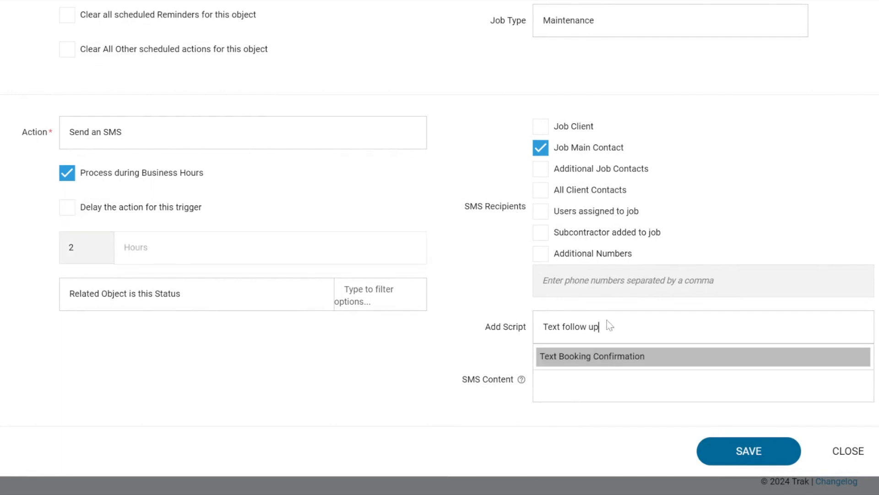
{"action": "left_click", "coordinate": [567, 359]}
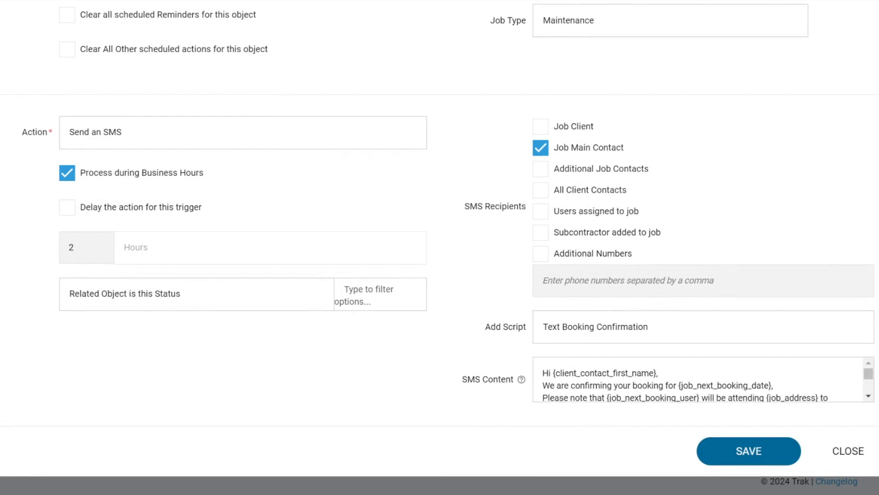
{"action": "scroll", "coordinate": [568, 366], "scroll_direction": "down", "scroll_amount": 1}
{"action": "scroll", "coordinate": [687, 379], "scroll_direction": "down", "scroll_amount": 2}
{"action": "scroll", "coordinate": [687, 379], "scroll_direction": "up", "scroll_amount": 3}
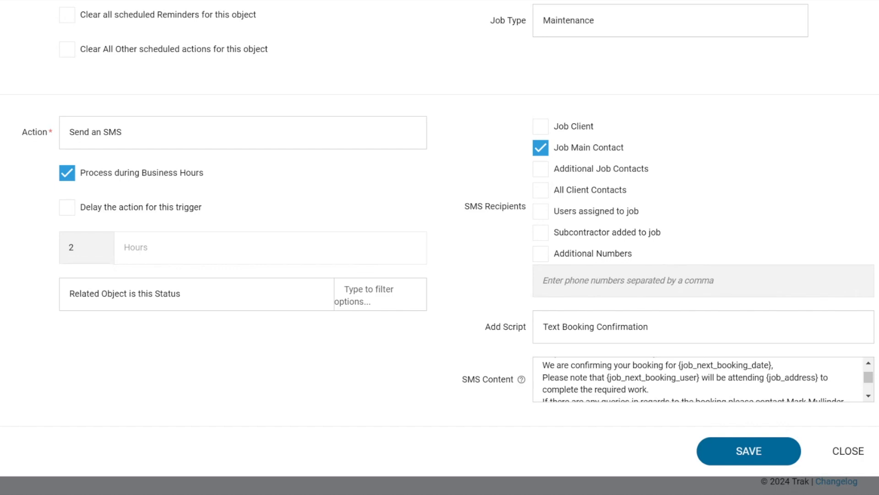
Leave the automation form without saving and open the pending automation actions of the Pro Copper Mine Site job
{"action": "scroll", "coordinate": [417, 151], "scroll_direction": "up", "scroll_amount": 4}
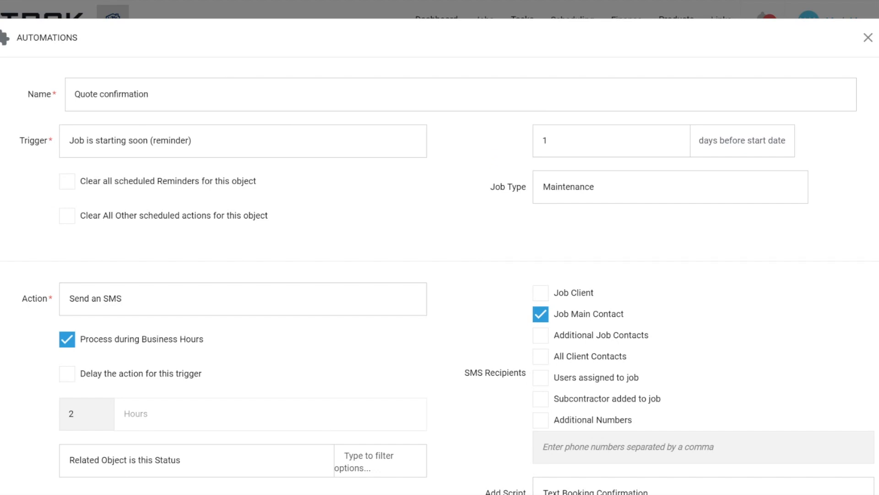
{"action": "left_click", "coordinate": [870, 40]}
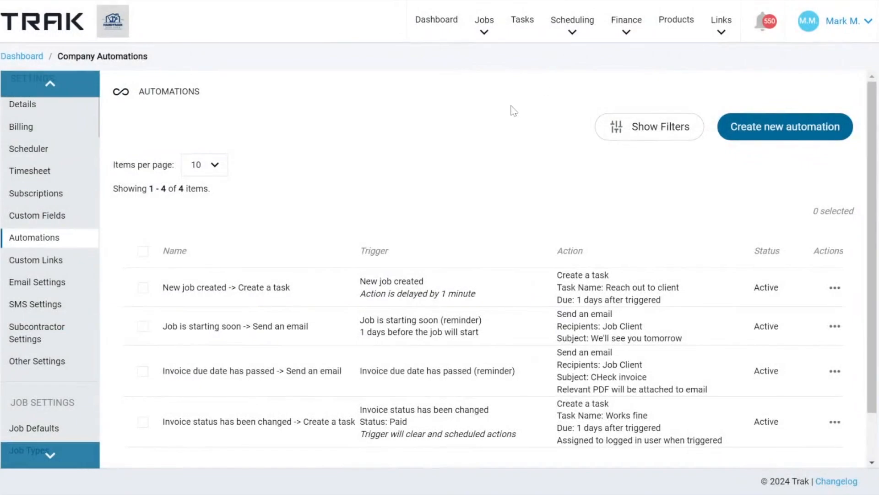
{"action": "left_click", "coordinate": [429, 28]}
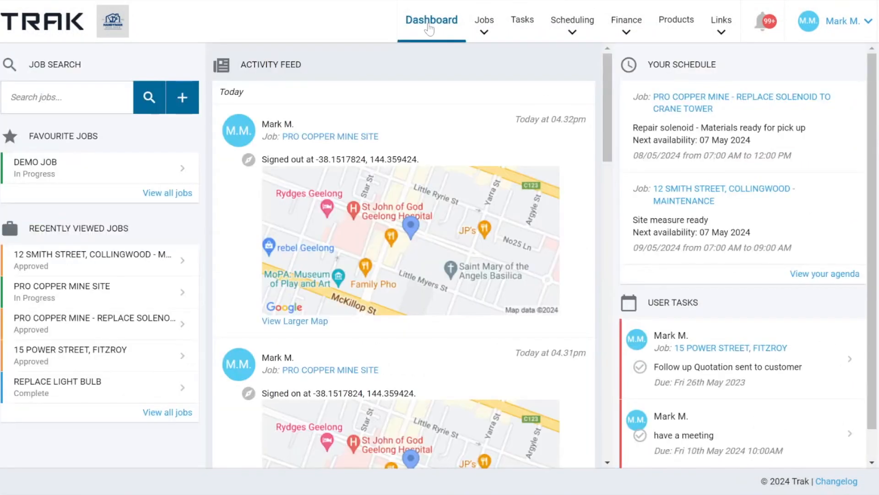
{"action": "left_click", "coordinate": [302, 137]}
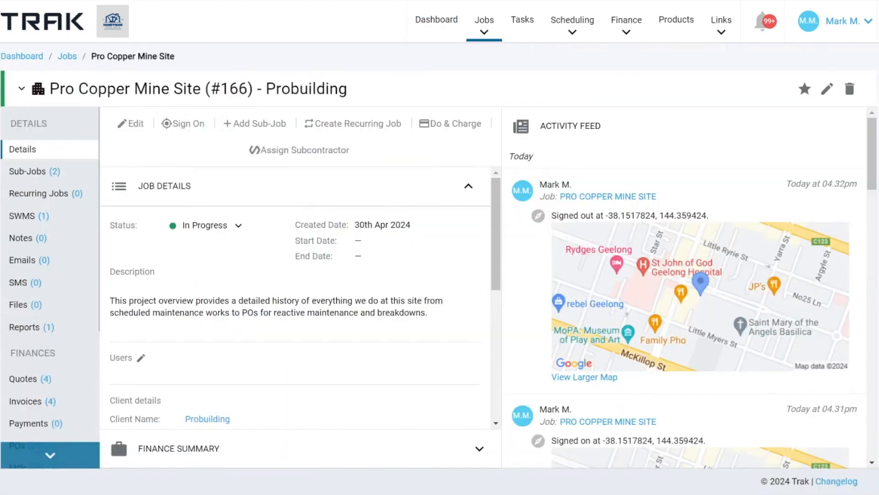
{"action": "scroll", "coordinate": [67, 264], "scroll_direction": "down", "scroll_amount": 5}
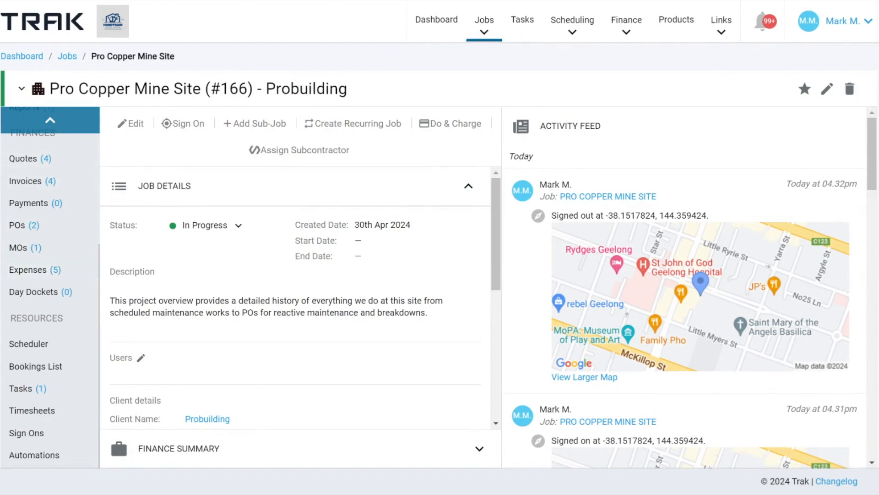
{"action": "left_click", "coordinate": [36, 460]}
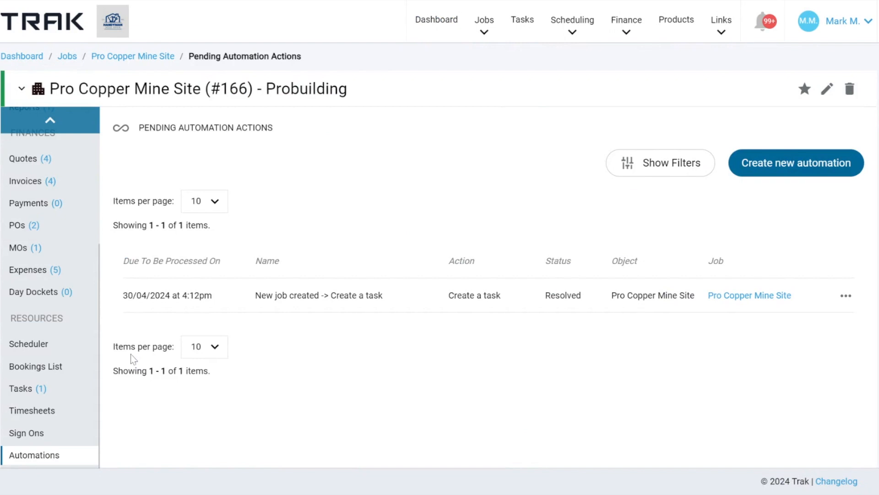
Examine the processing date, details and available options of the job's "New job created -> Create a task" automation action
{"action": "left_click_drag", "start_coordinate": [121, 295], "coordinate": [205, 296]}
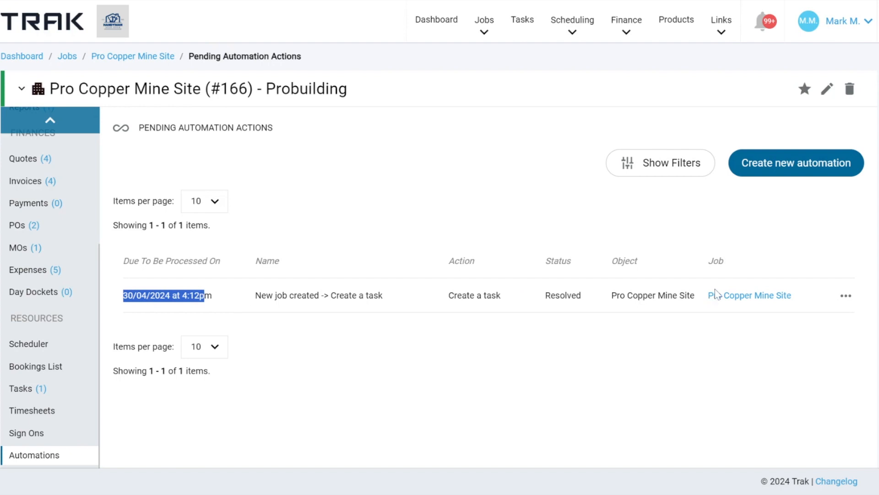
{"action": "left_click", "coordinate": [846, 295]}
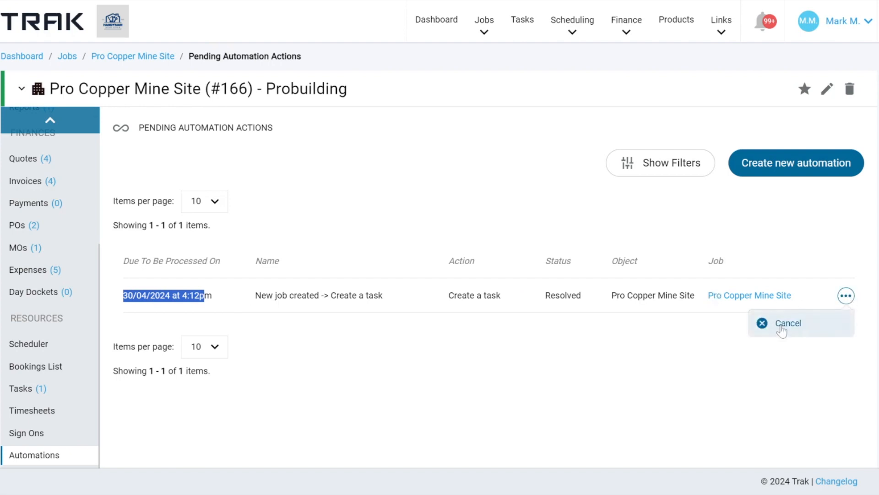
{"action": "left_click", "coordinate": [717, 334]}
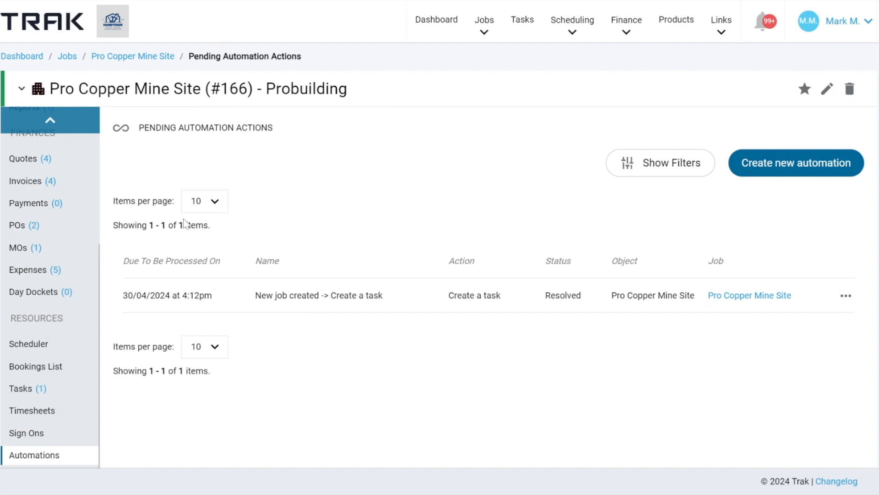
{"action": "left_click_drag", "start_coordinate": [135, 230], "coordinate": [374, 303]}
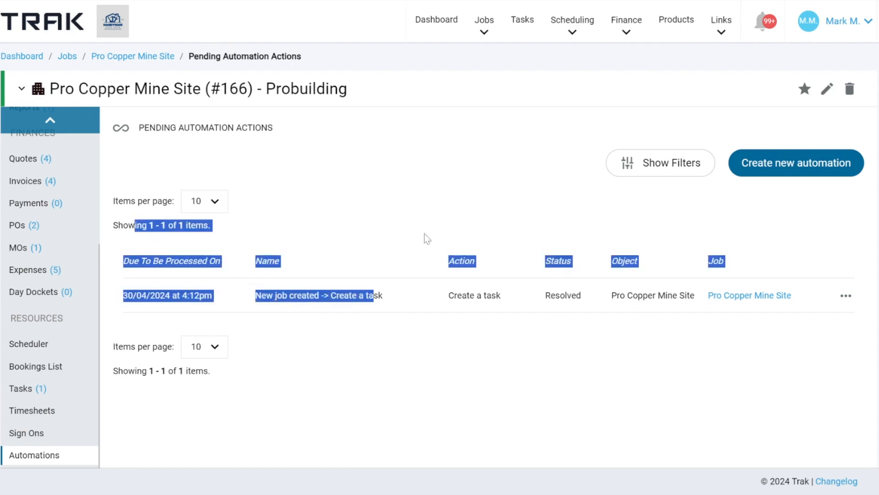
Open the company-wide Automations settings page
{"action": "mouse_move", "coordinate": [851, 30]}
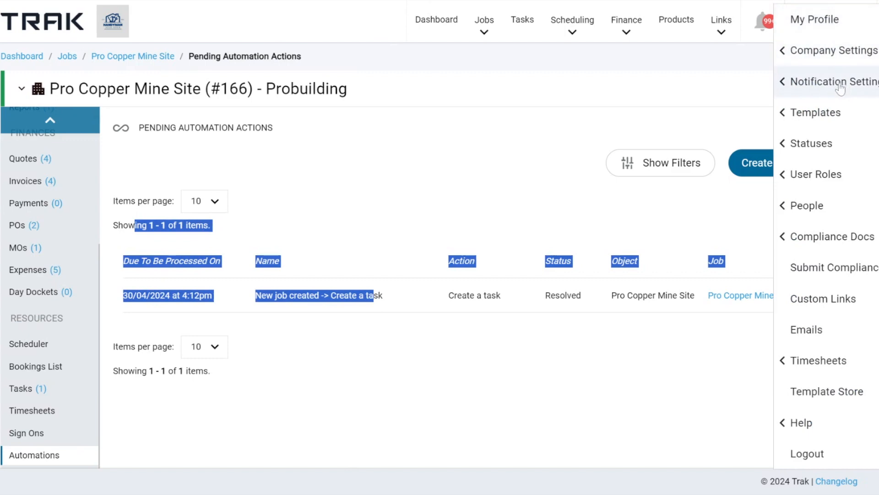
{"action": "mouse_move", "coordinate": [834, 51]}
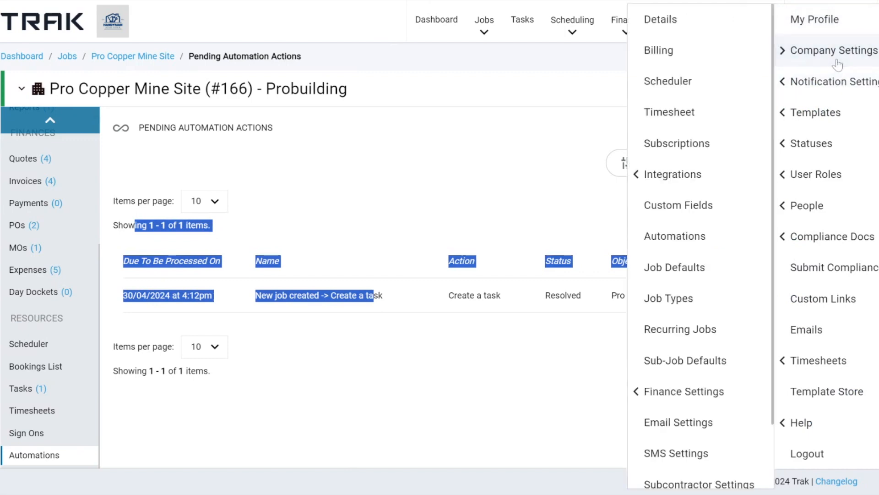
{"action": "left_click", "coordinate": [687, 236]}
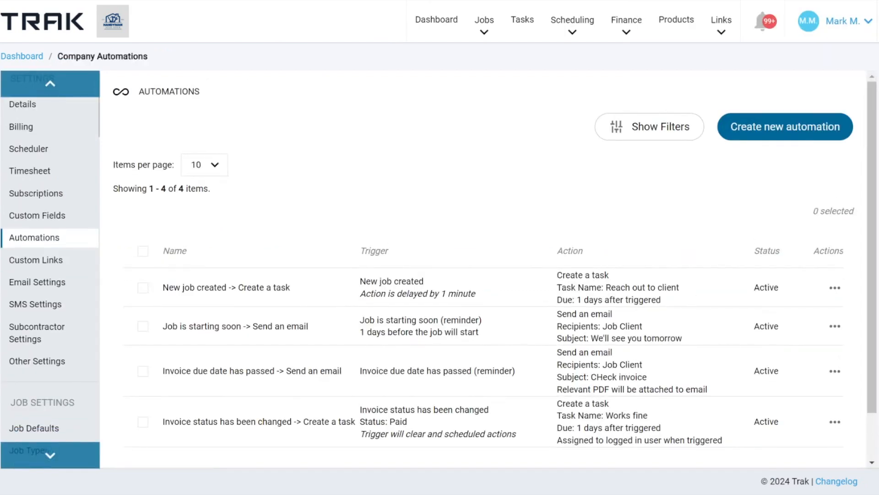